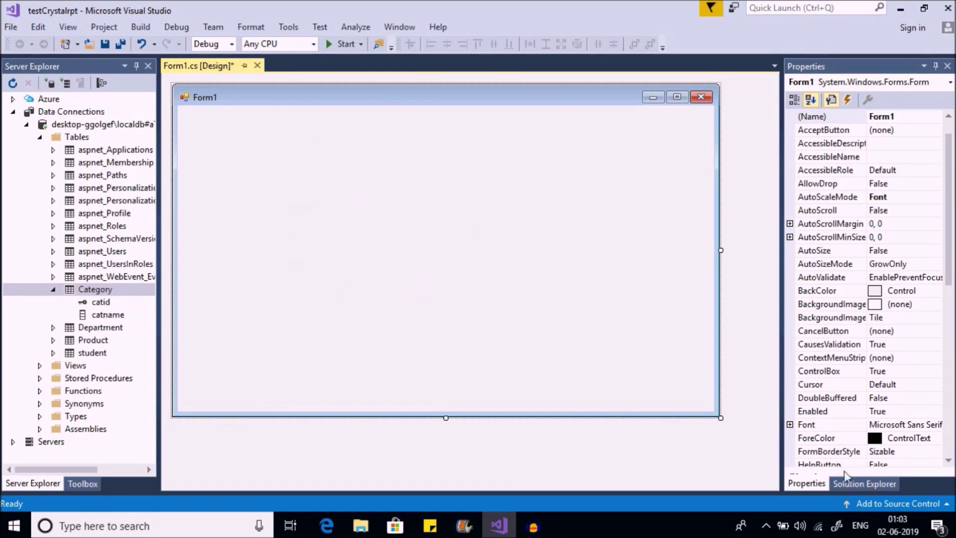
Step: Add a new DataSet item named DataSet1.xsd to the testCrystalrpt project
click(851, 488)
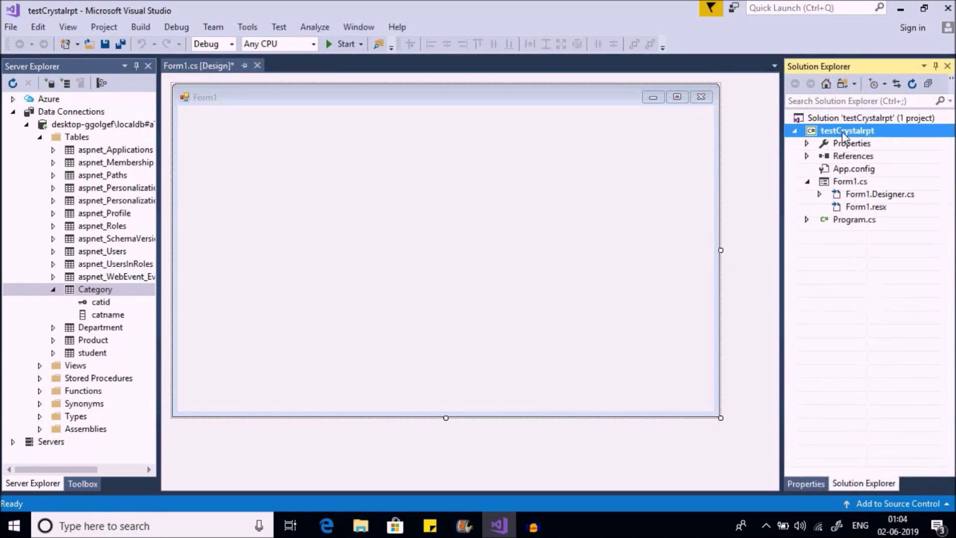
right_click(841, 131)
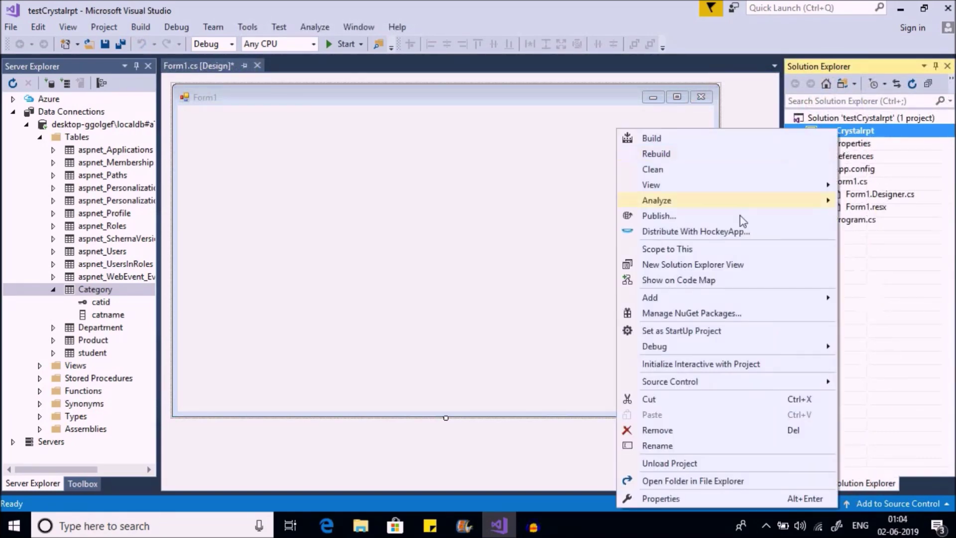
mouse_move(673, 299)
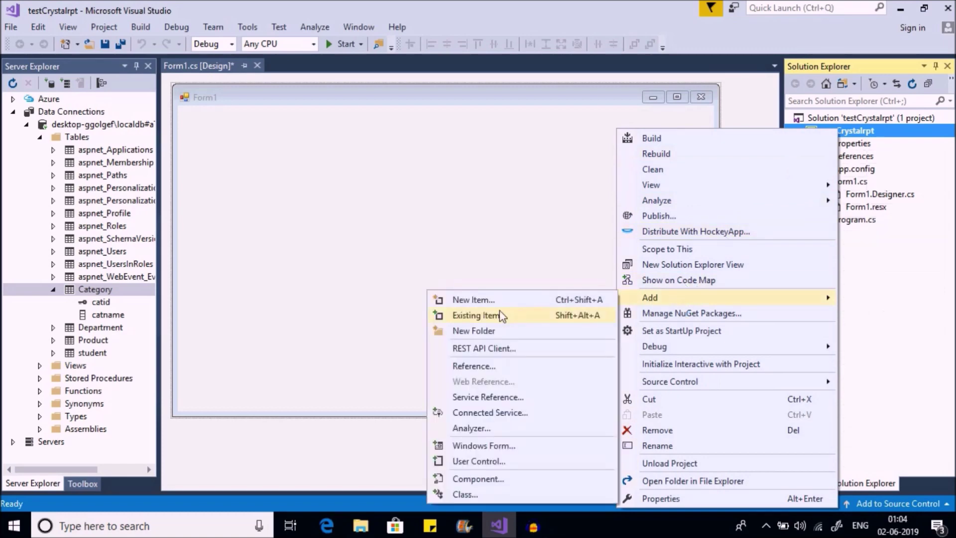
click(490, 301)
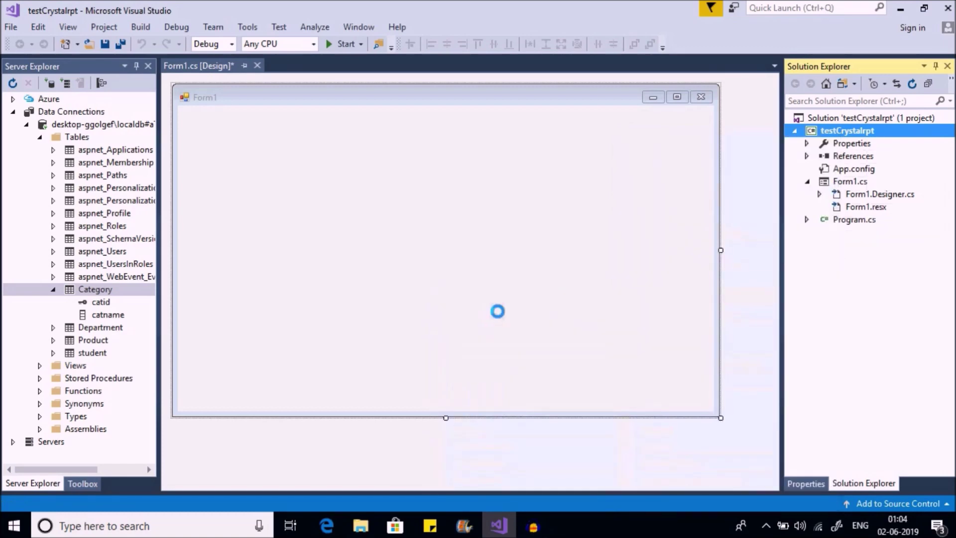
key(d)
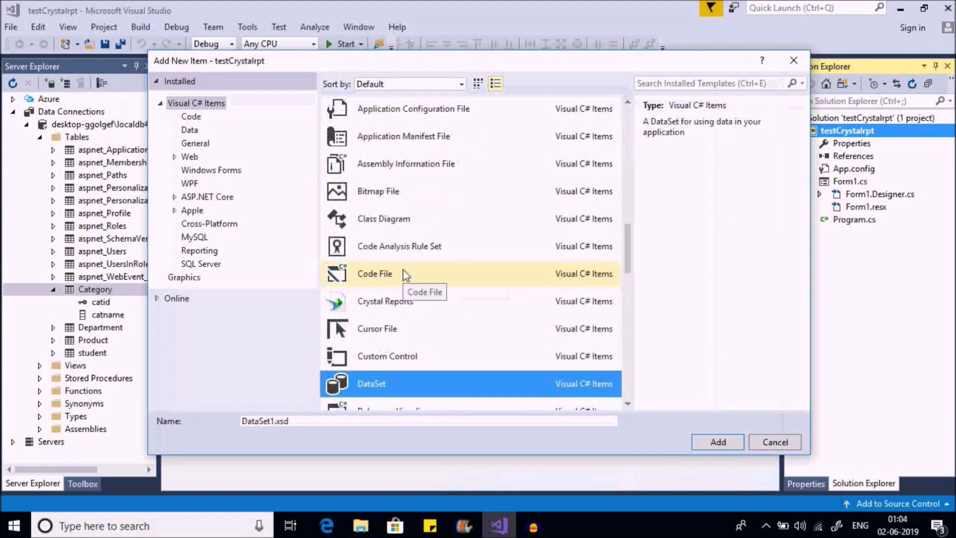
key(Return)
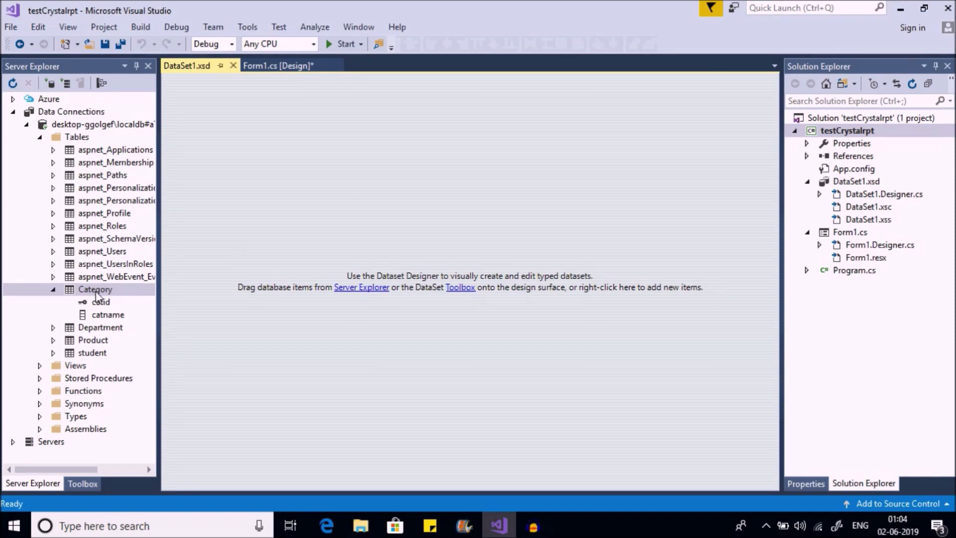
Step: Place the Category table on the DataSet1 design surface, build the solution and close the dataset designer
drag(96, 294, 264, 223)
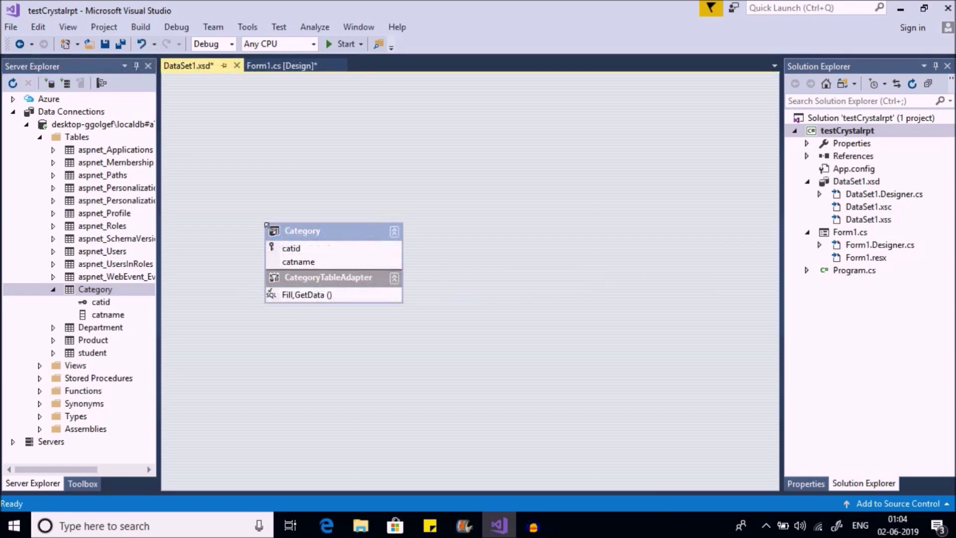
click(139, 26)
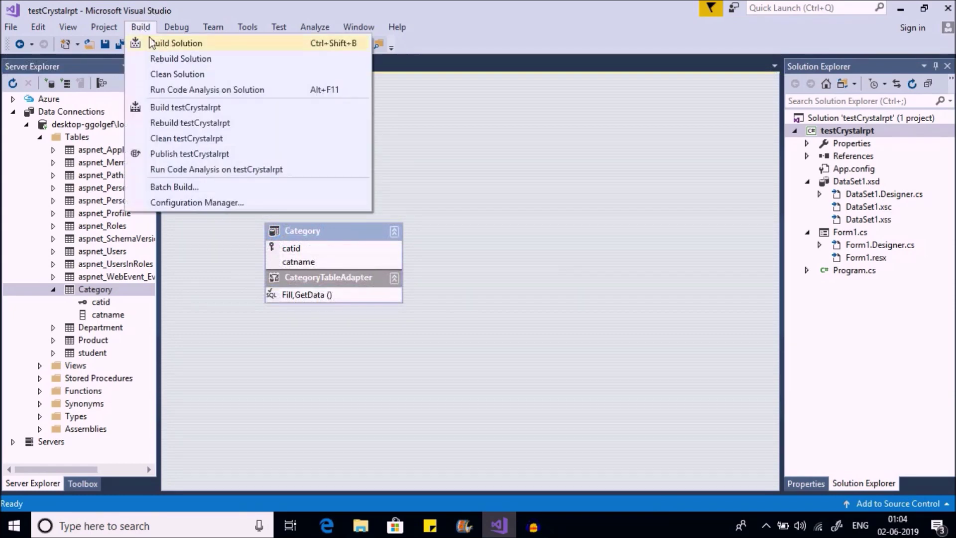
click(155, 43)
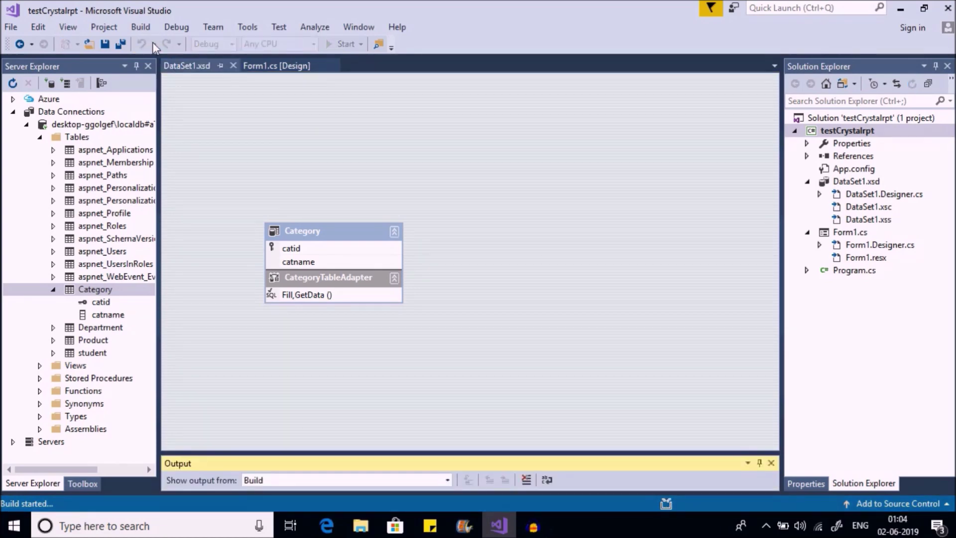
click(232, 66)
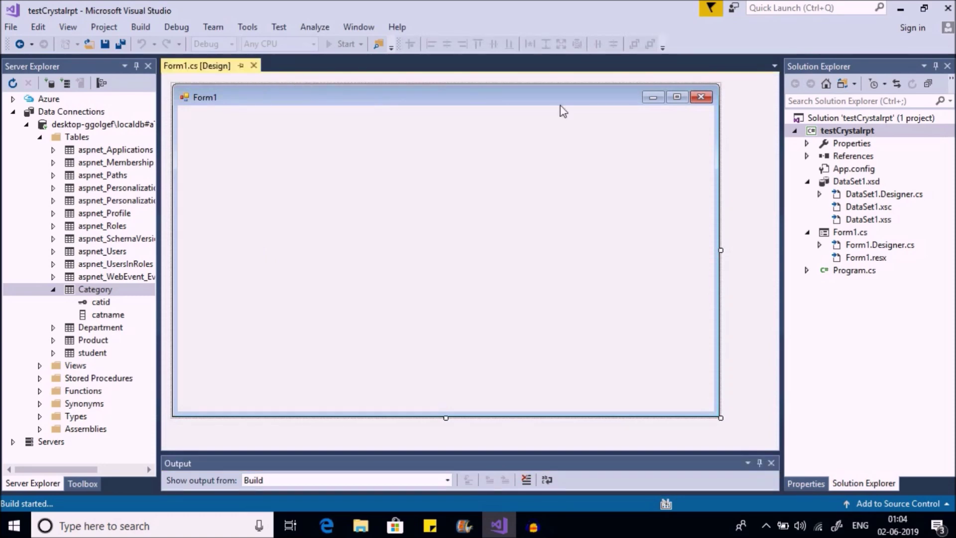
Step: Add a new Crystal Reports item named AllCategoriesRpt to the testCrystalrpt project
right_click(839, 132)
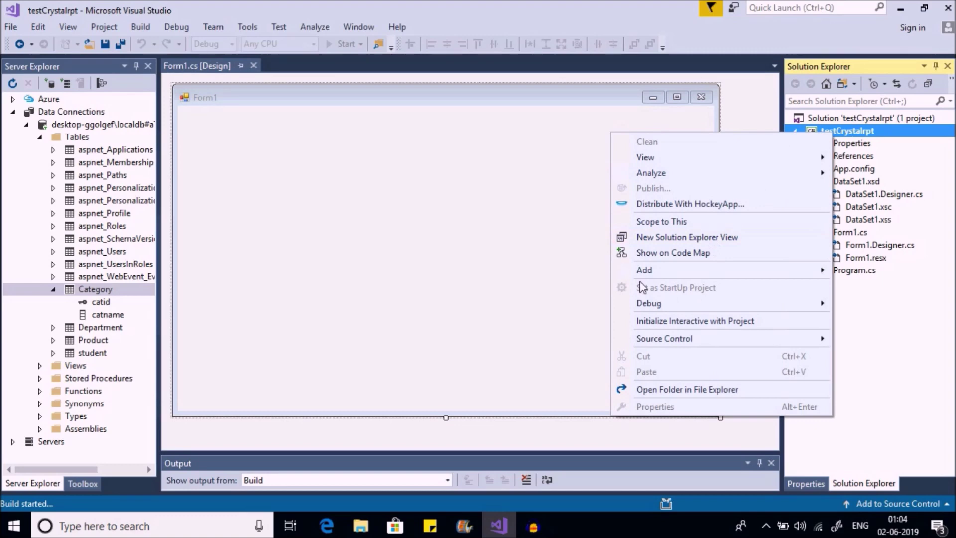
click(467, 146)
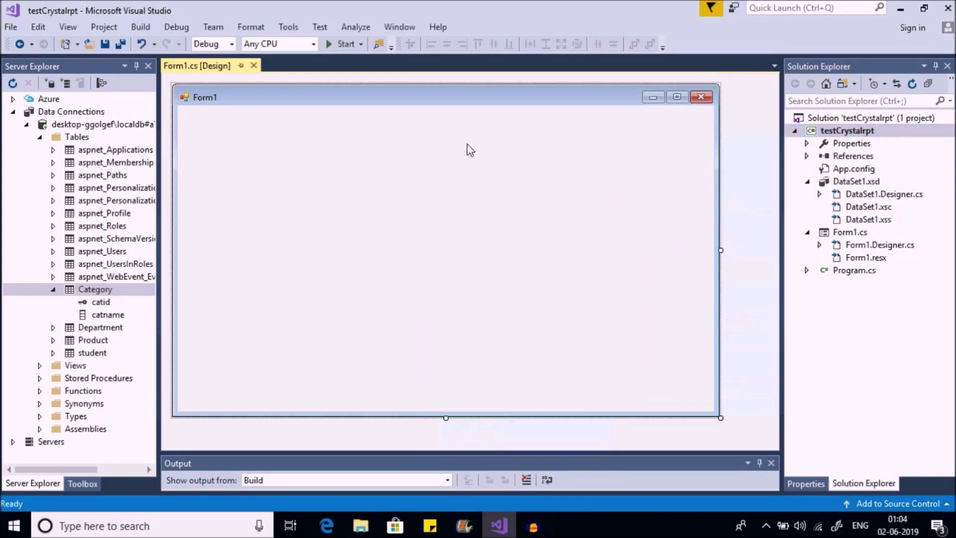
right_click(826, 131)
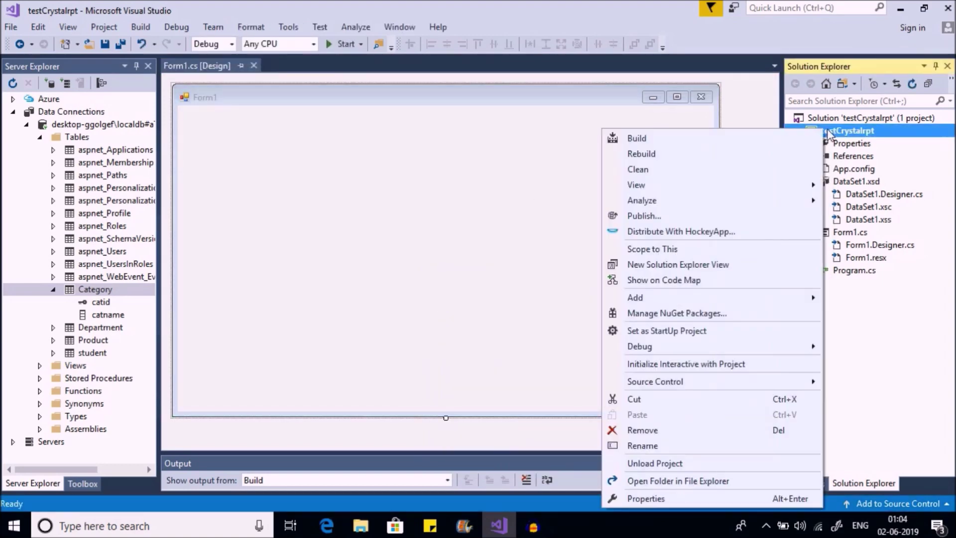
mouse_move(638, 301)
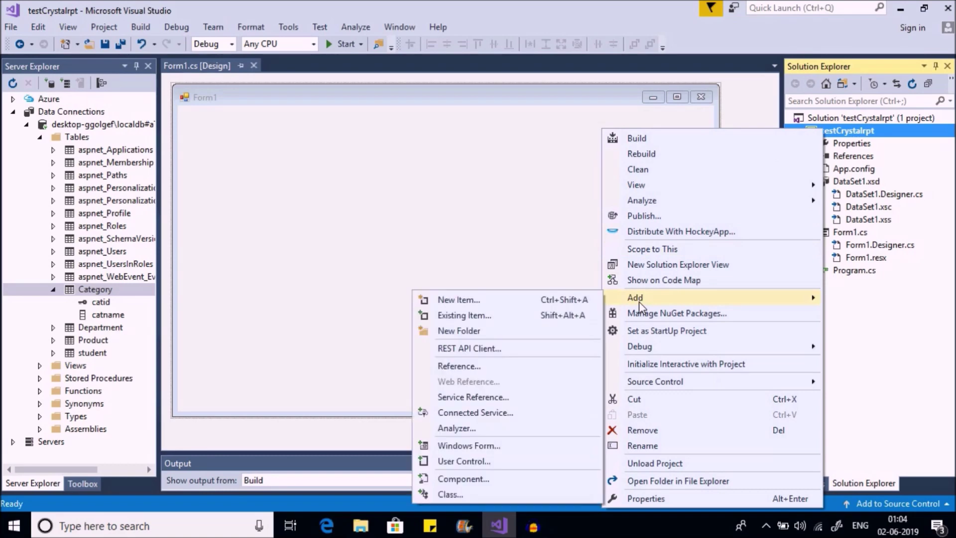
click(570, 301)
click(428, 255)
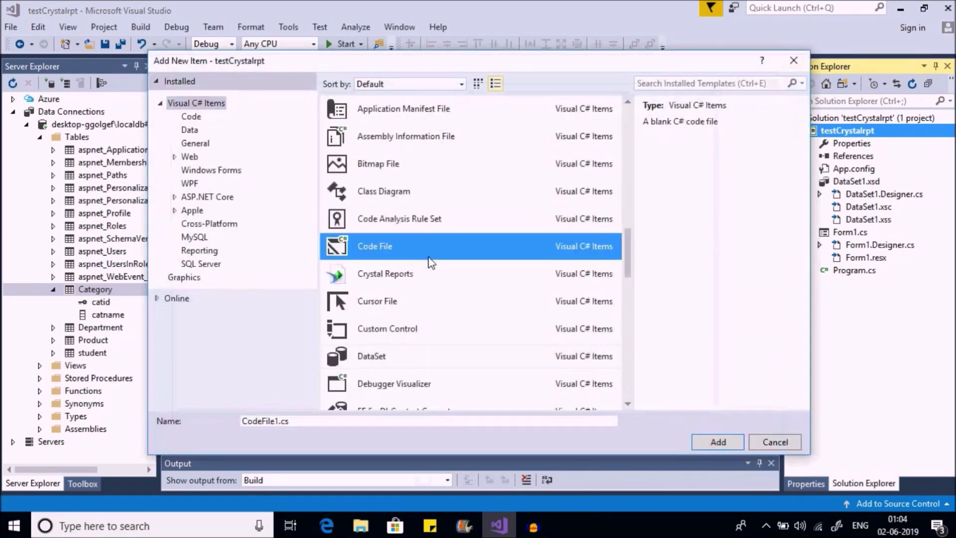
key(Down)
scroll(429, 258, up, 2)
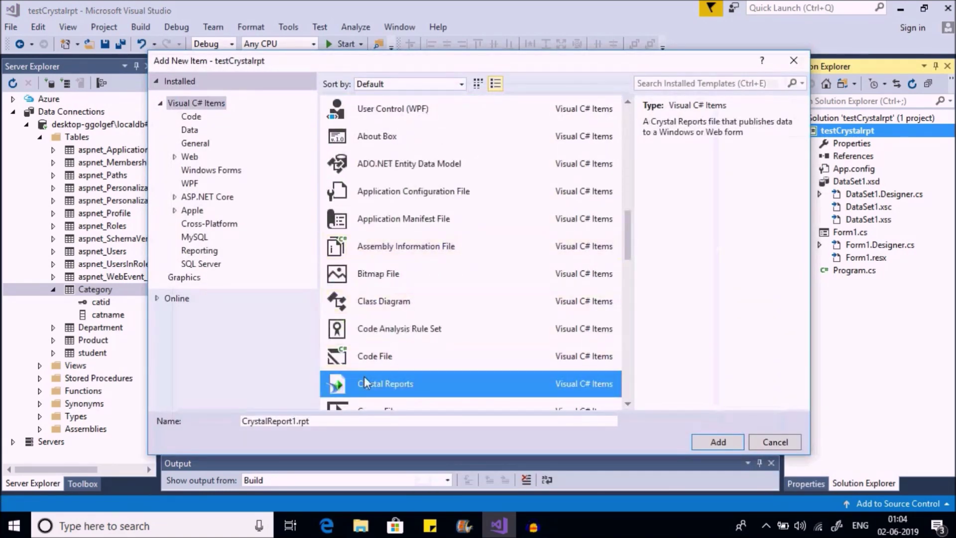
drag(348, 422, 151, 414)
text(Al)
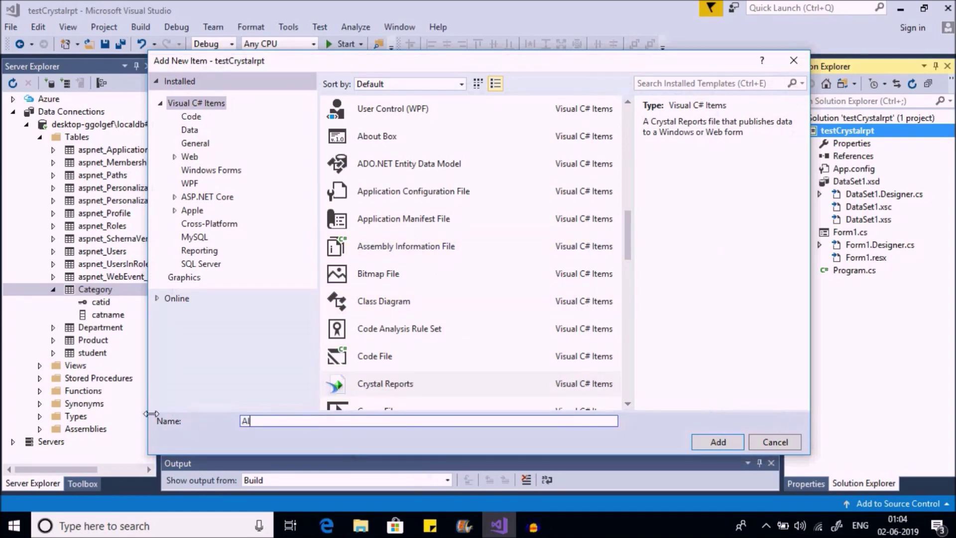
text(lCategoriesRpt)
key(Return)
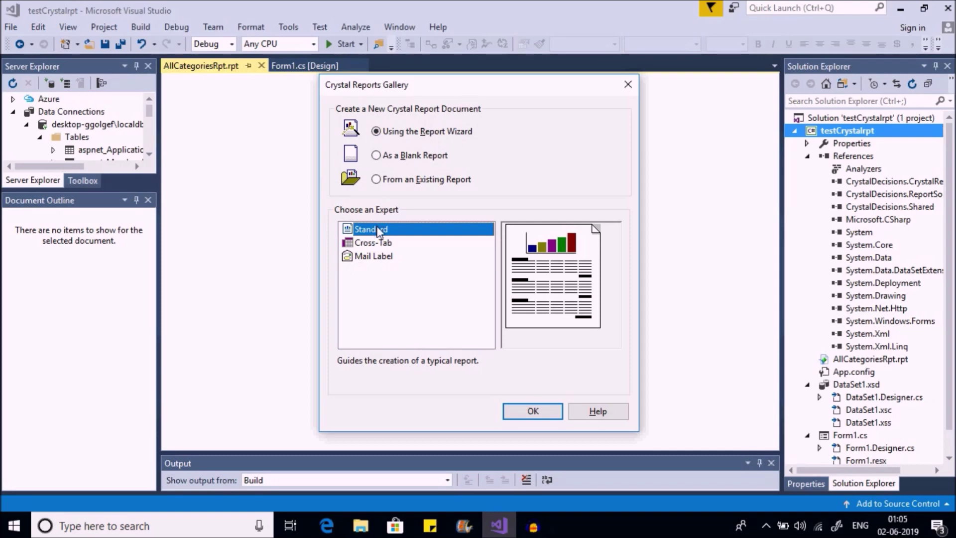
Step: Start the report with the Standard report wizard and choose the cats table from DataSet_1 as its data
click(533, 412)
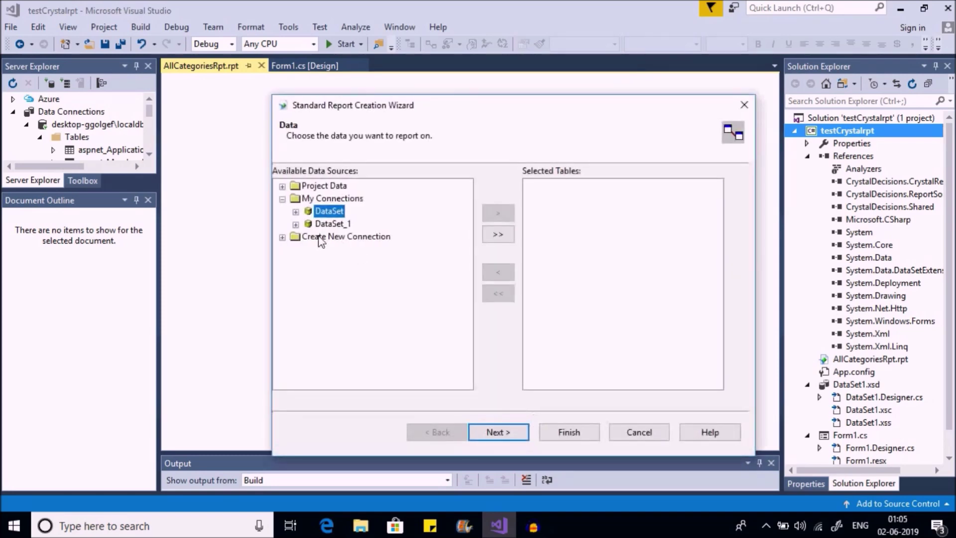
click(295, 225)
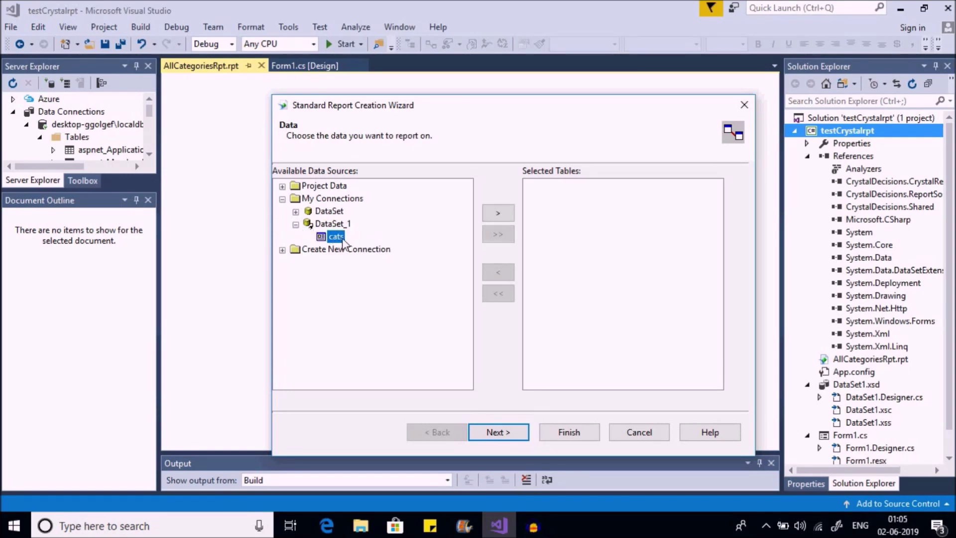
click(498, 213)
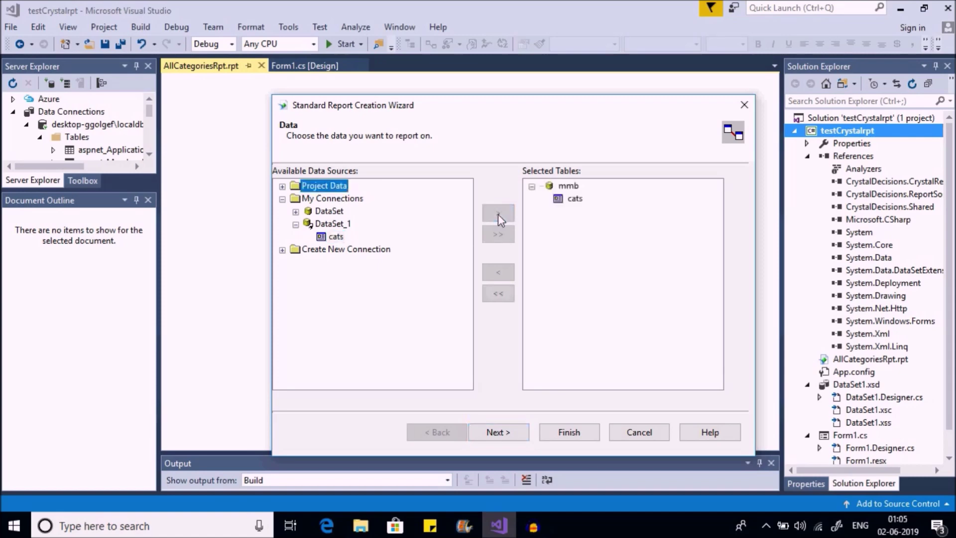
click(571, 201)
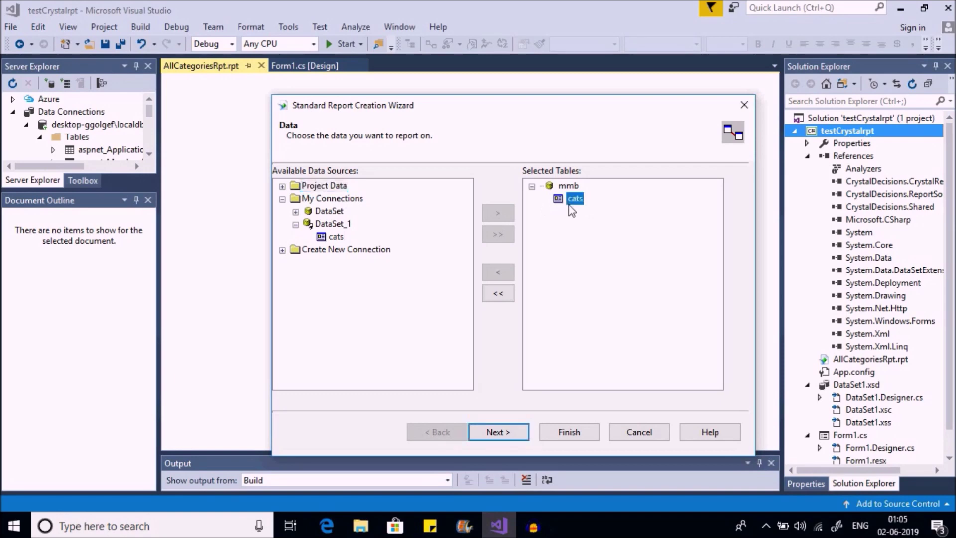
click(498, 433)
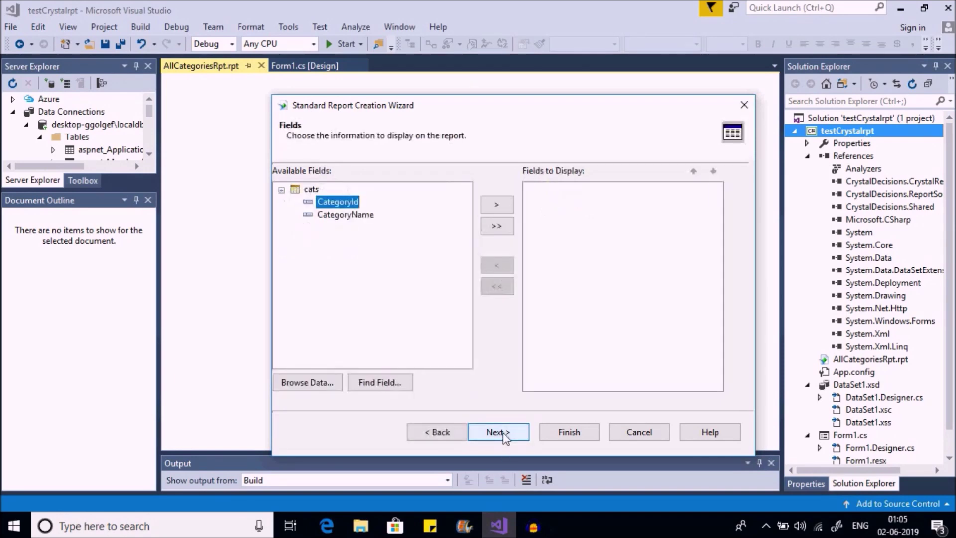
Step: Display both CategoryId and CategoryName on the report, without any grouping or record filter
click(496, 227)
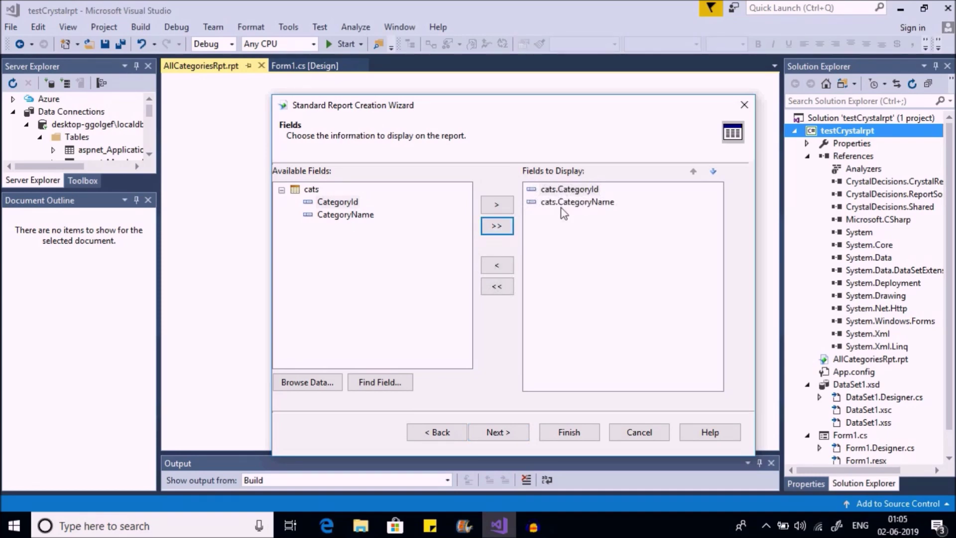
click(507, 434)
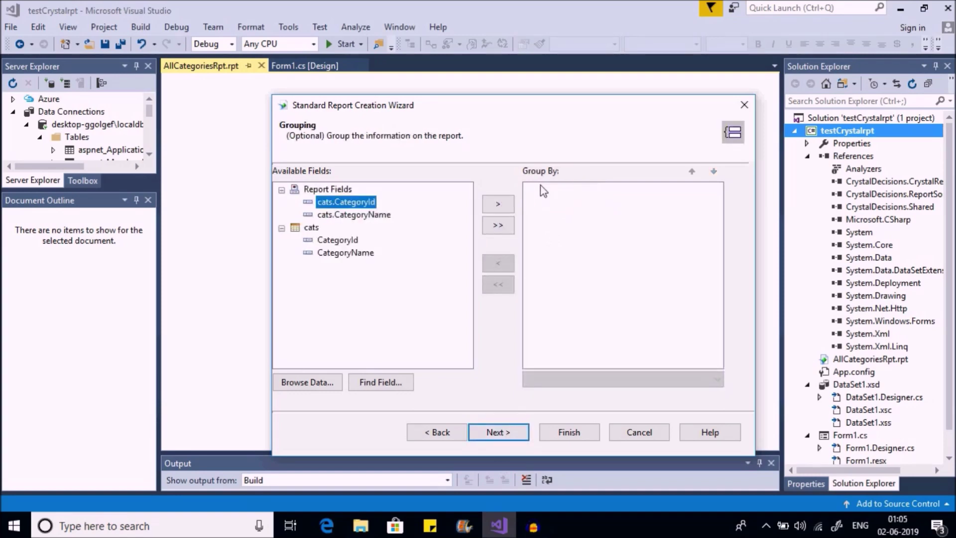
click(499, 438)
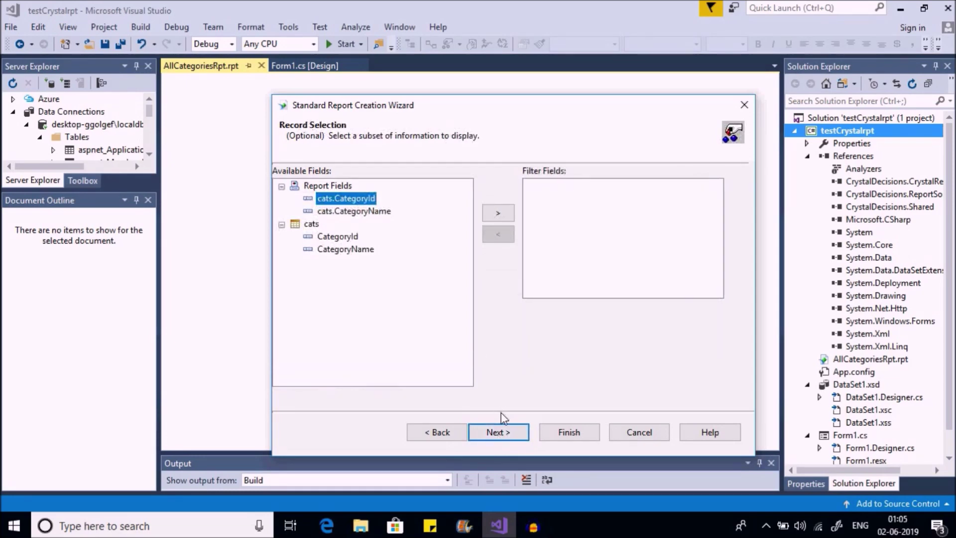
click(505, 434)
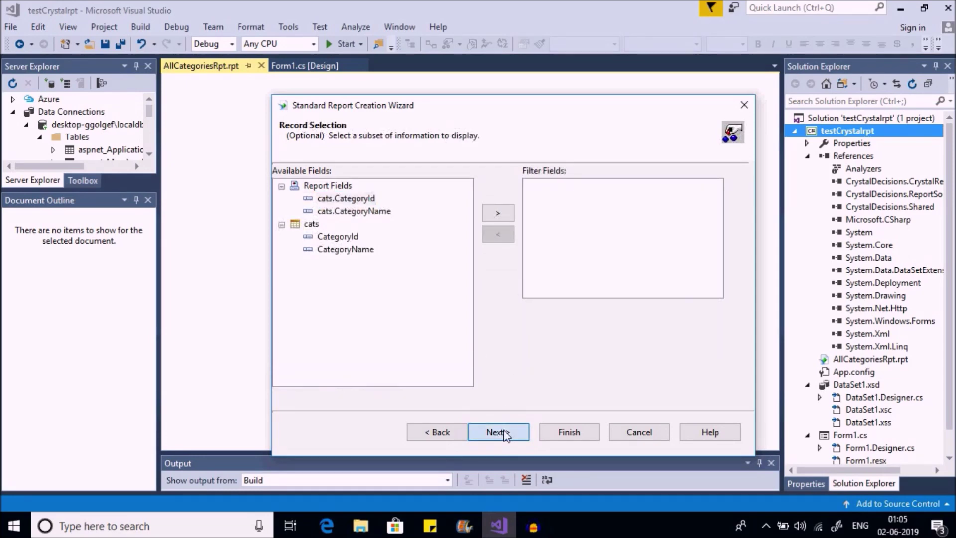
Step: Choose the Drop Table report style and finish the report wizard
click(301, 211)
click(301, 202)
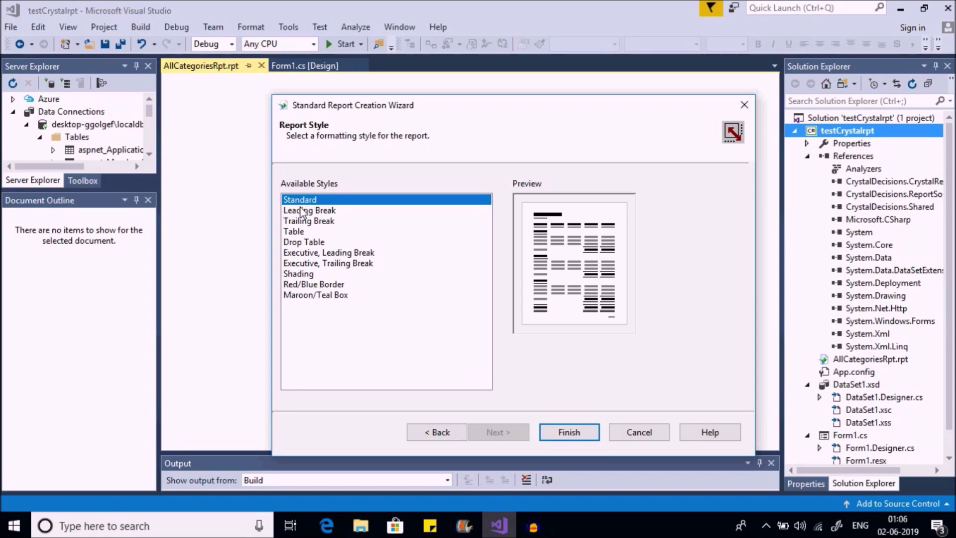
key(Down)
key(Down)
key(Down)
key(Down)
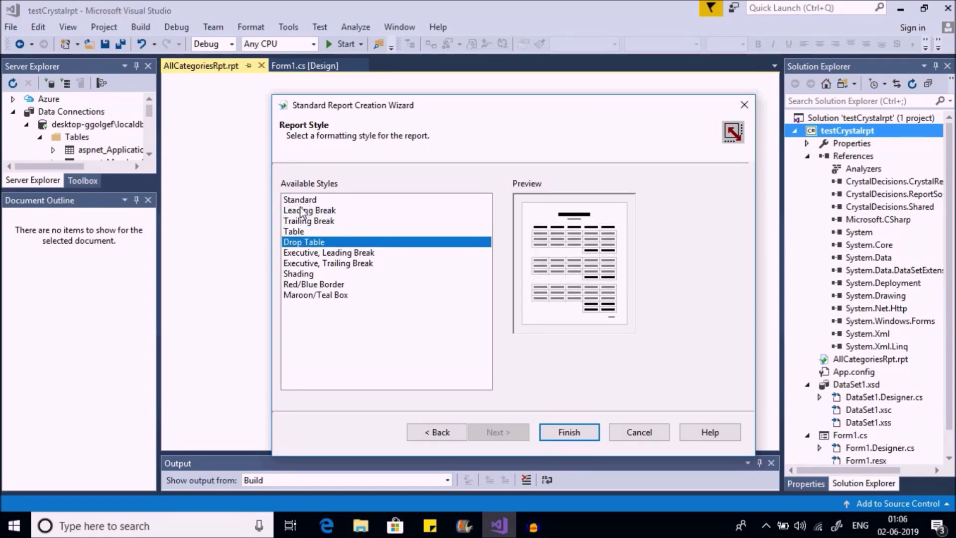
click(575, 438)
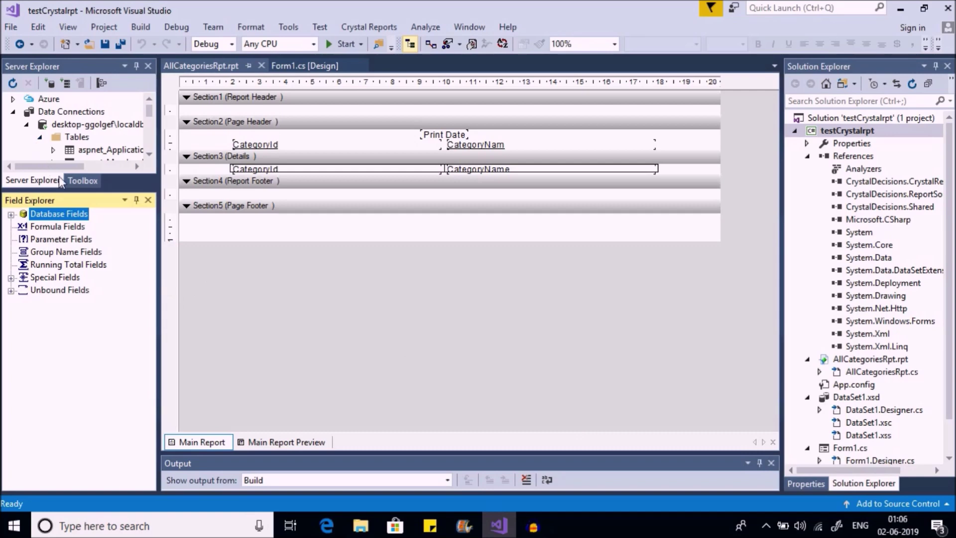
Step: Increase the heights of the Report Header and Details sections, saving the report after the header is enlarged
click(79, 181)
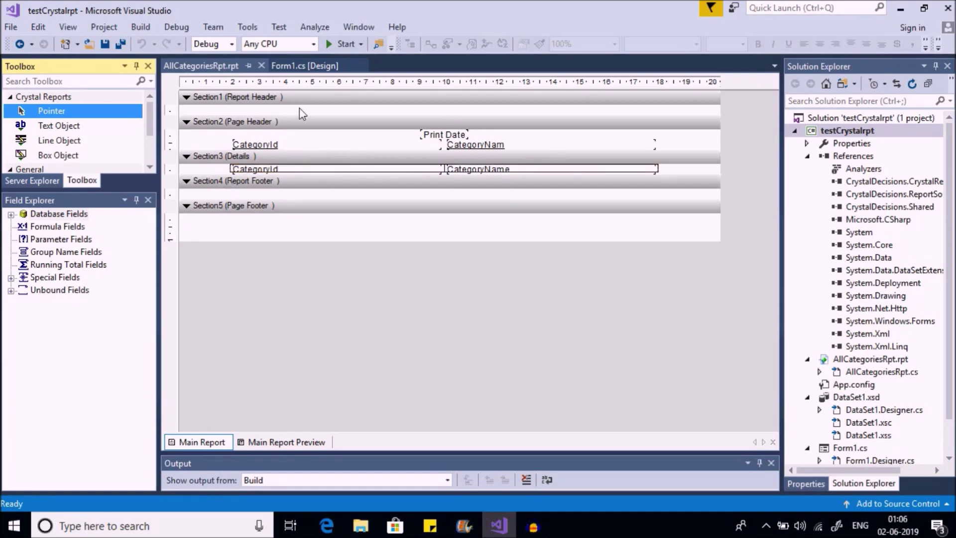
drag(311, 127, 312, 159)
key(ctrl+s)
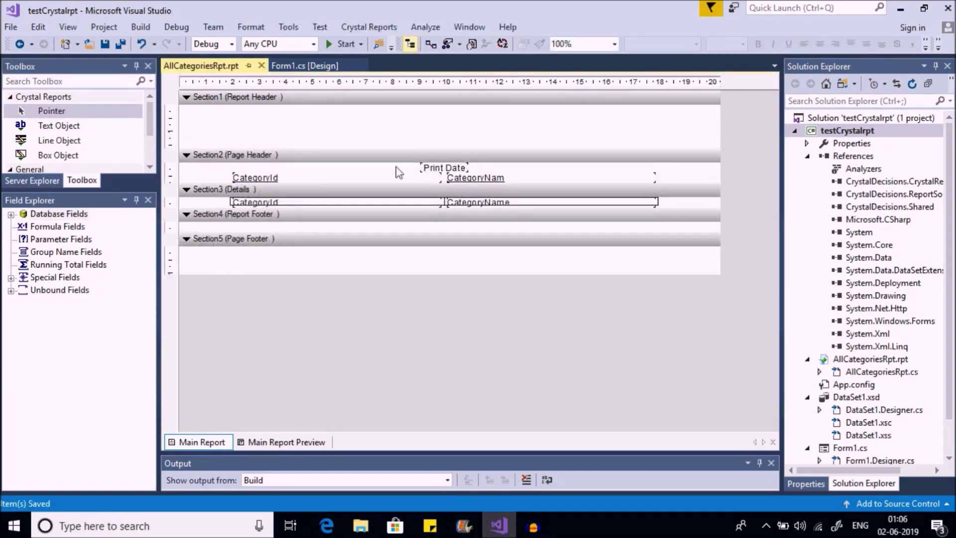
click(414, 180)
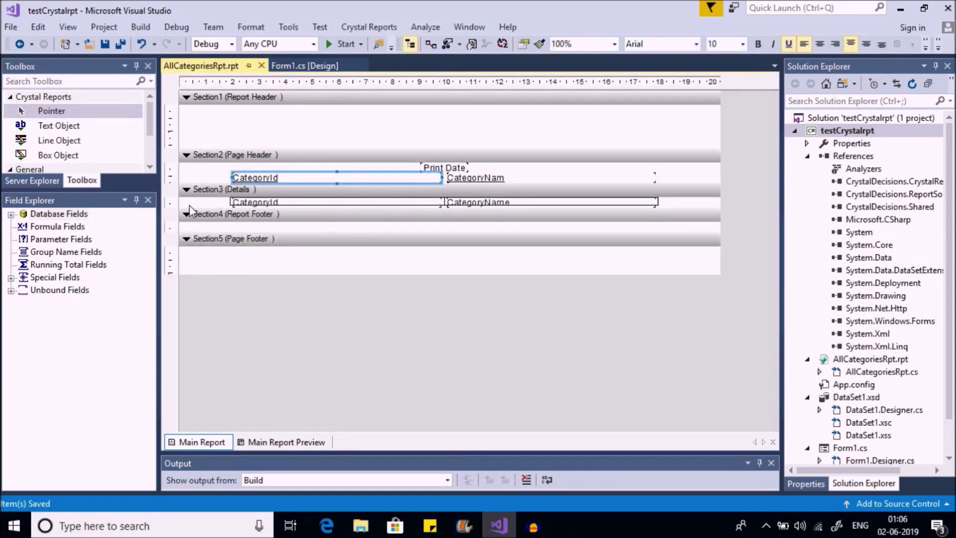
drag(203, 219, 205, 232)
Step: Enlarge the table box in the Details section downward and shift its vertical divider slightly left
click(353, 204)
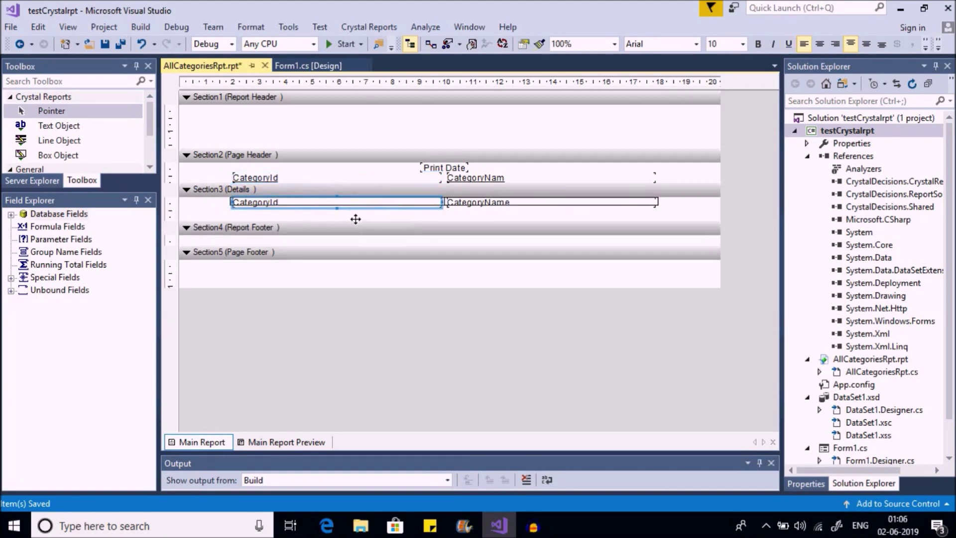
ctrl+click(501, 213)
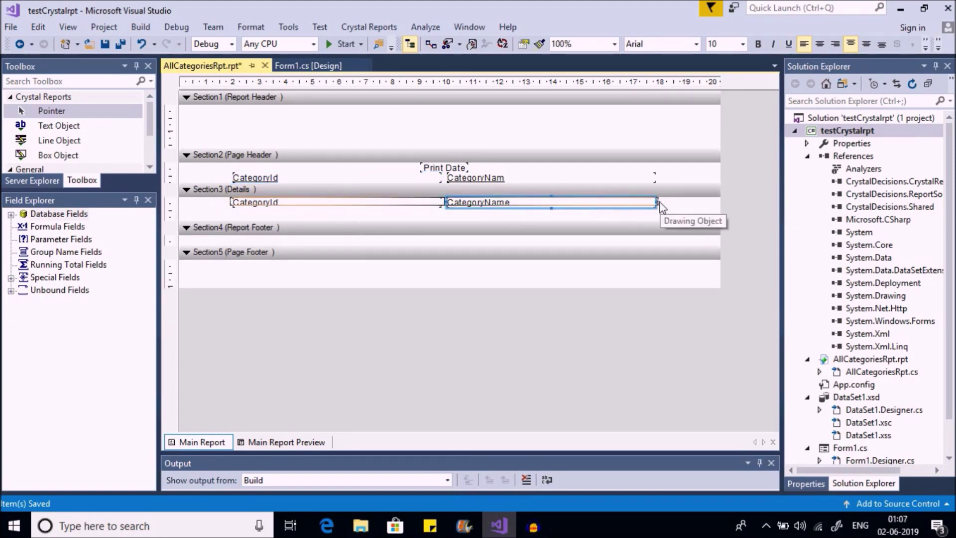
drag(454, 217, 454, 226)
click(444, 204)
key(Left)
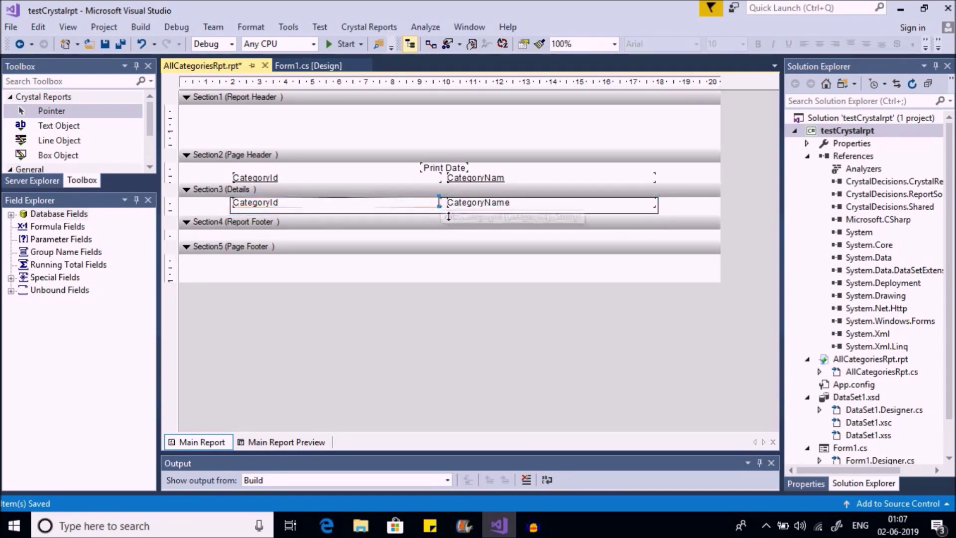
Step: Reposition the CategoryId and CategoryName fields in the Details section lower and just inside the left edges of their table cells
click(499, 214)
click(287, 214)
key(Right)
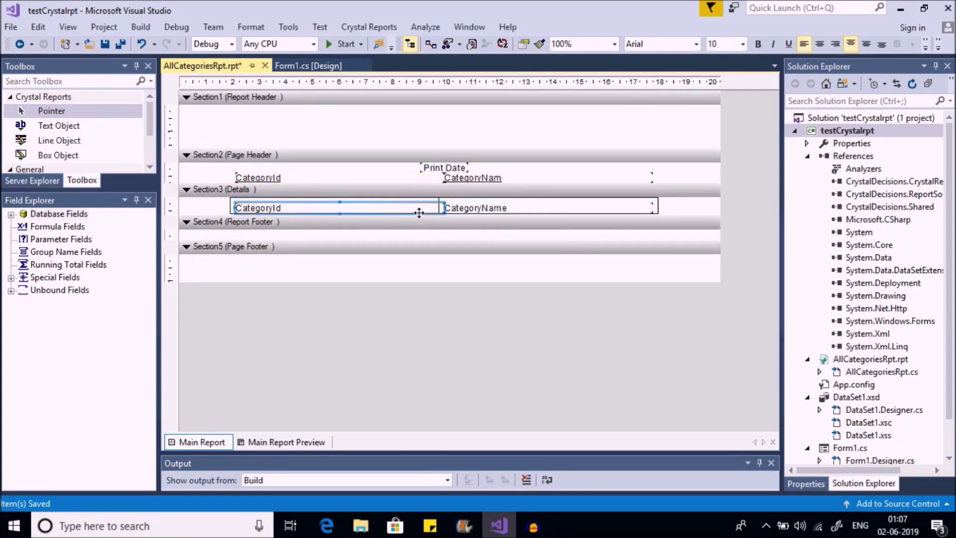
click(482, 185)
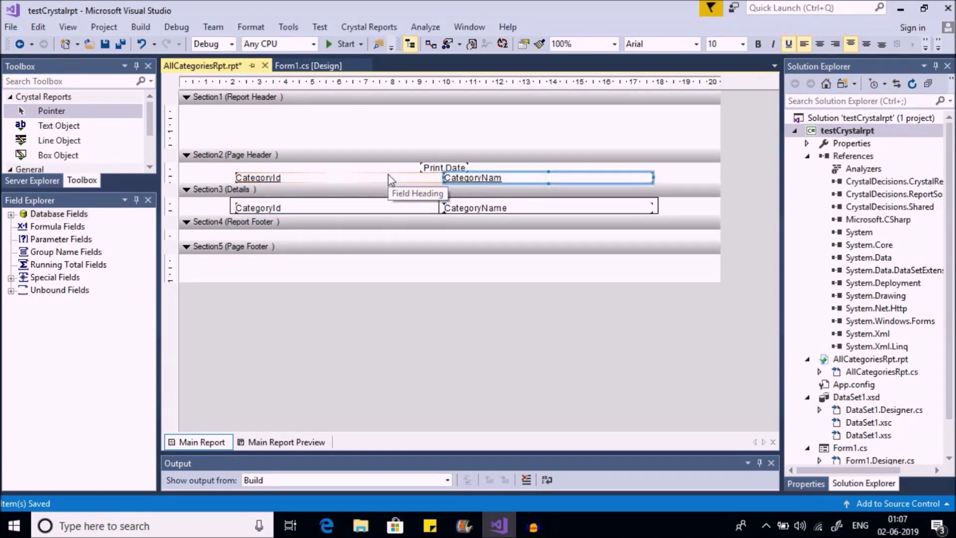
Step: Add a text object reading "All Categories" in the middle of the Report Header section
click(83, 126)
click(338, 134)
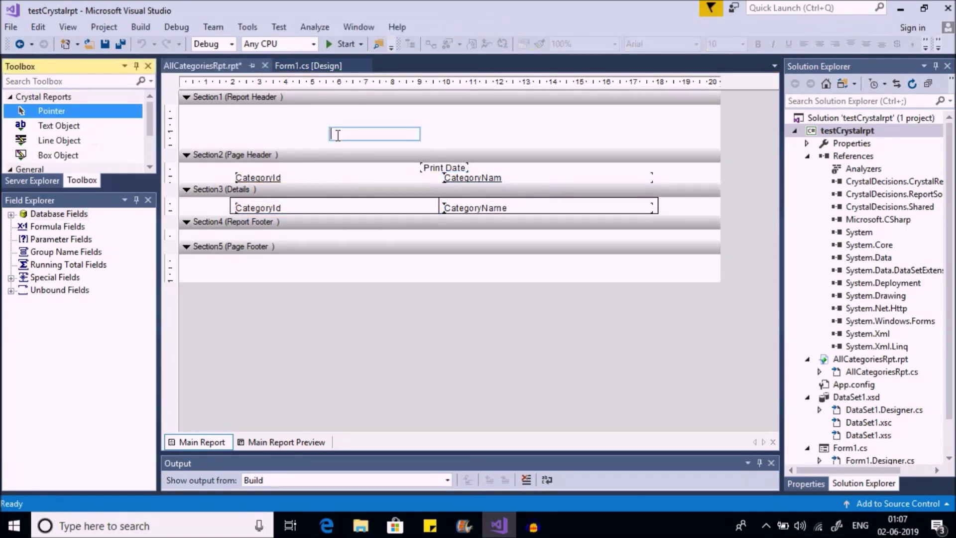
text(All Categories)
click(408, 136)
Step: Set the "All Categories" title's font size to 16 and enlarge its text object to a height of about 480, widening it rightward
click(368, 130)
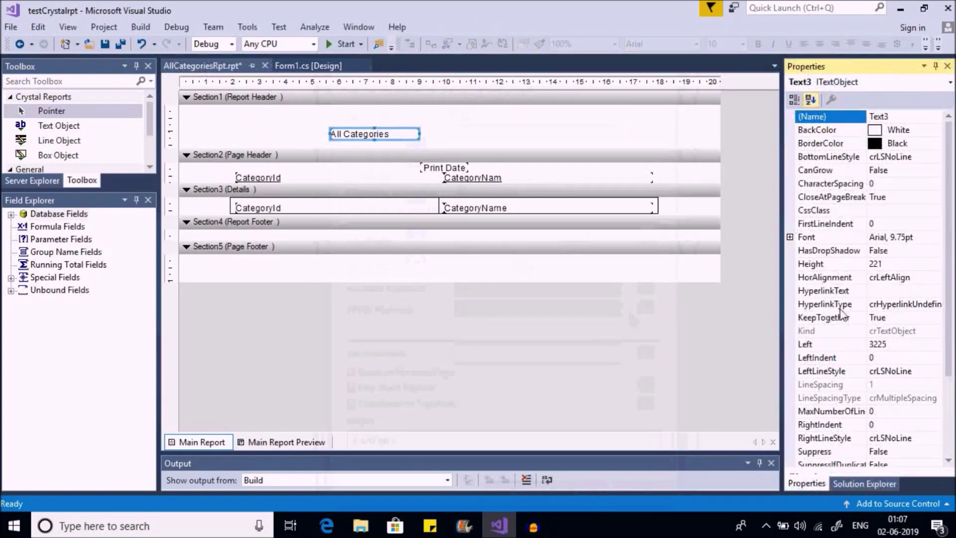
double_click(818, 237)
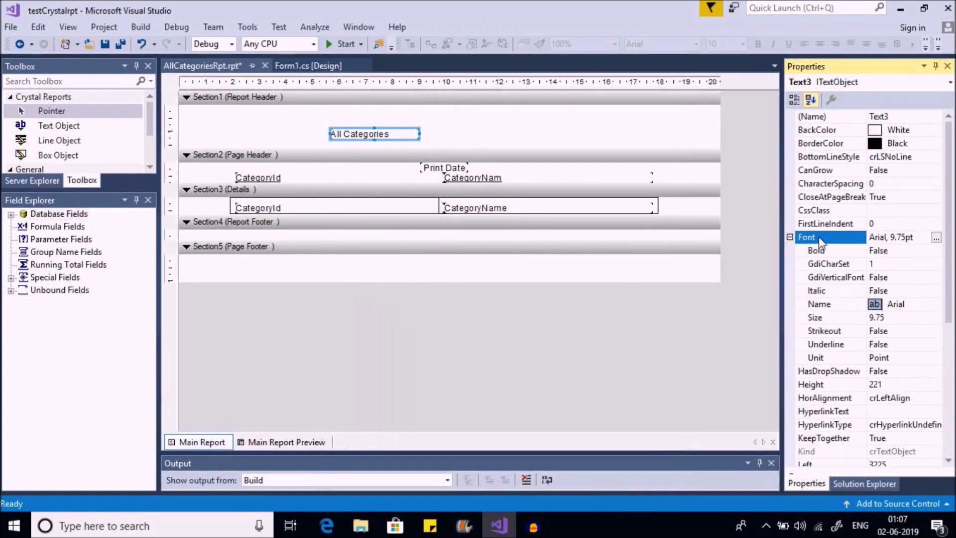
click(826, 318)
text(15.75)
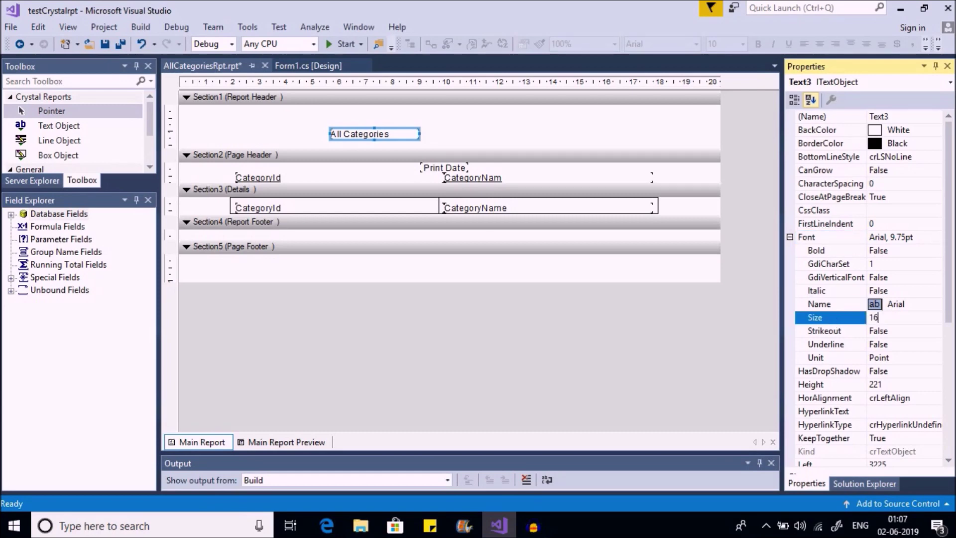
key(Return)
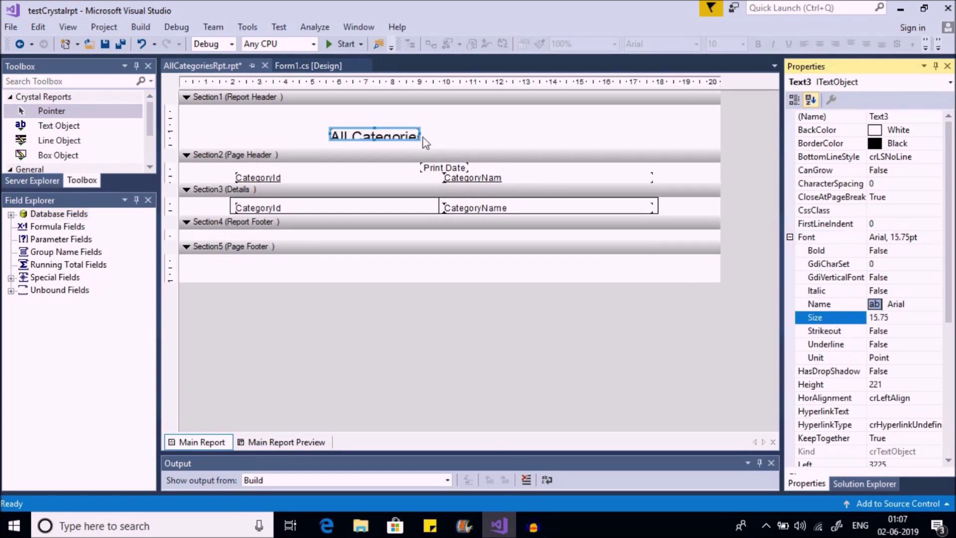
drag(419, 134, 536, 134)
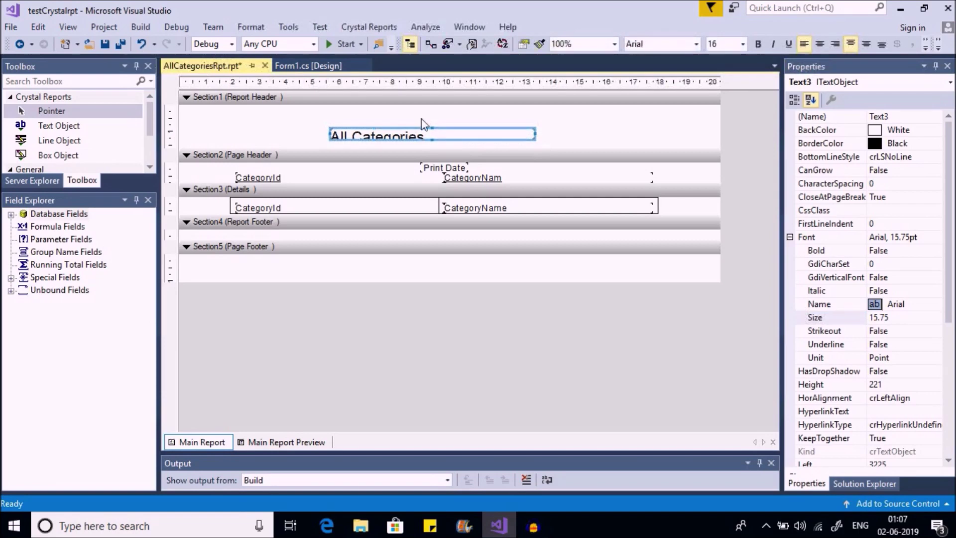
mouse_move(440, 136)
mouse_down()
mouse_move(444, 125)
mouse_move(443, 140)
mouse_up()
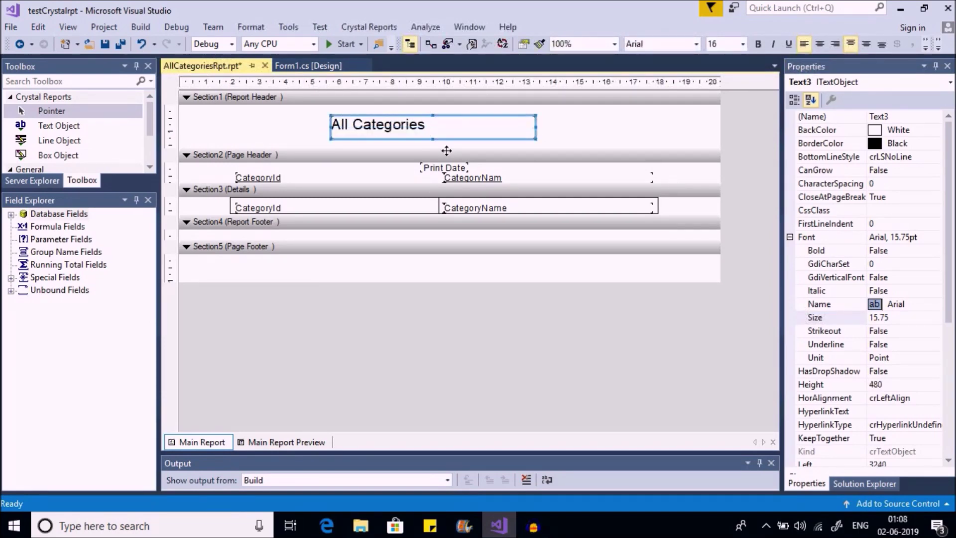
Step: Make the "All Categories" title bold and set its horizontal alignment to crHorCenterAlign
double_click(815, 250)
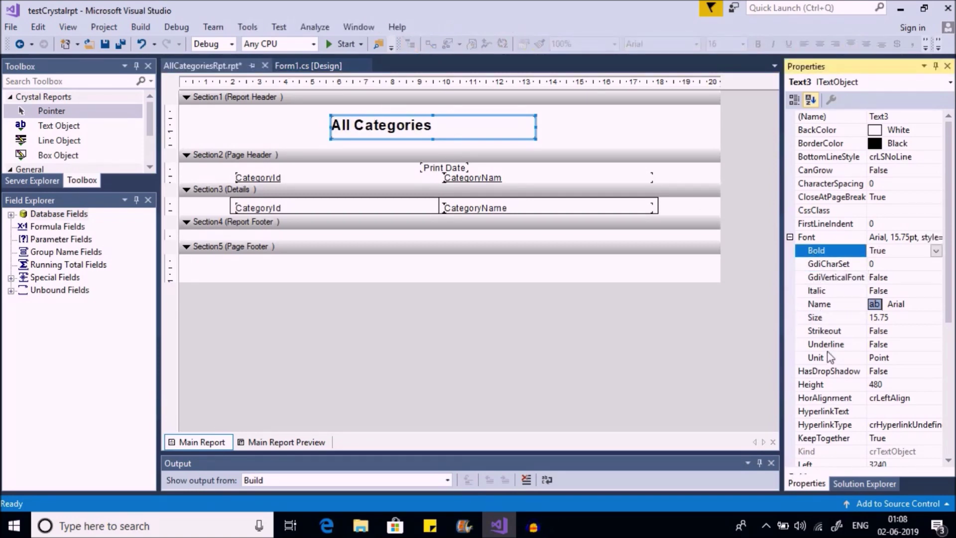
click(832, 398)
double_click(833, 400)
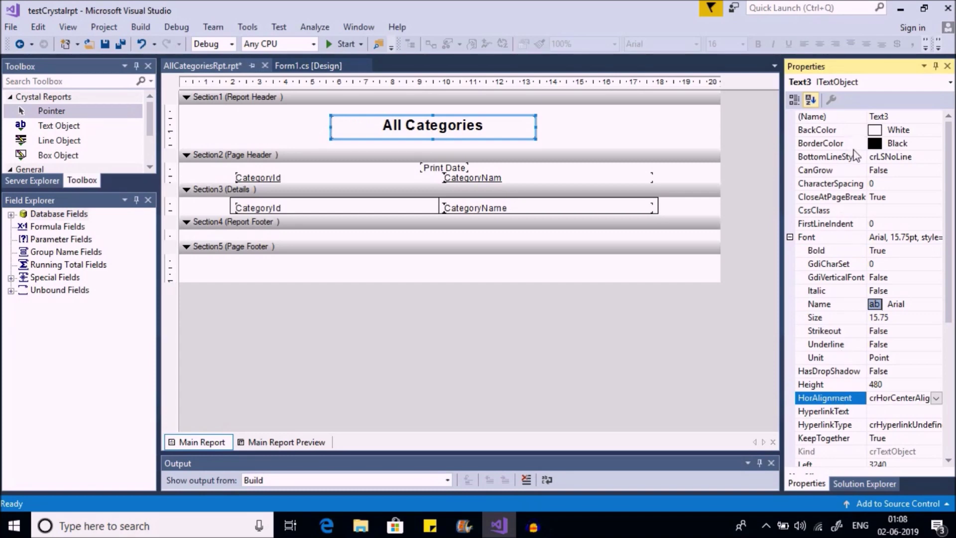
Step: Set the title's background colour to Maroon
click(935, 130)
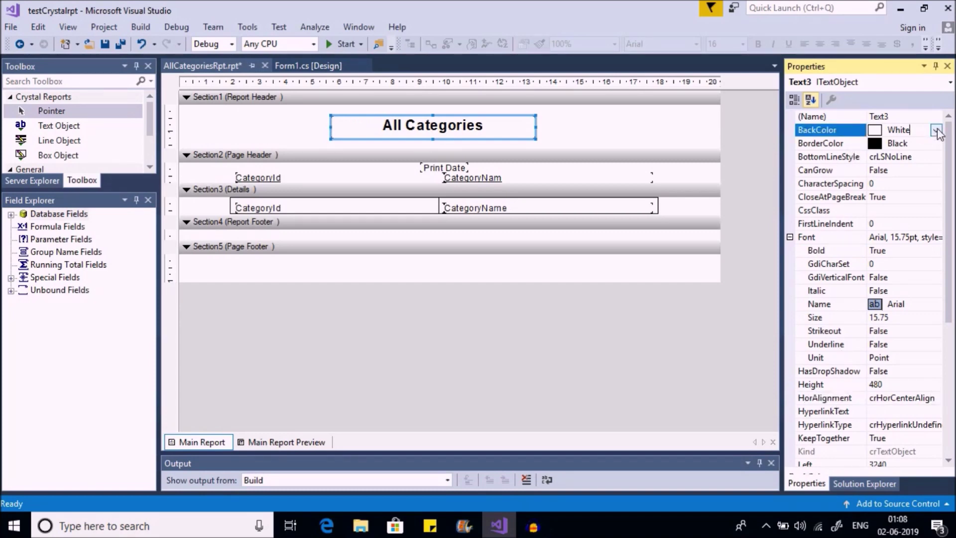
click(935, 132)
click(819, 146)
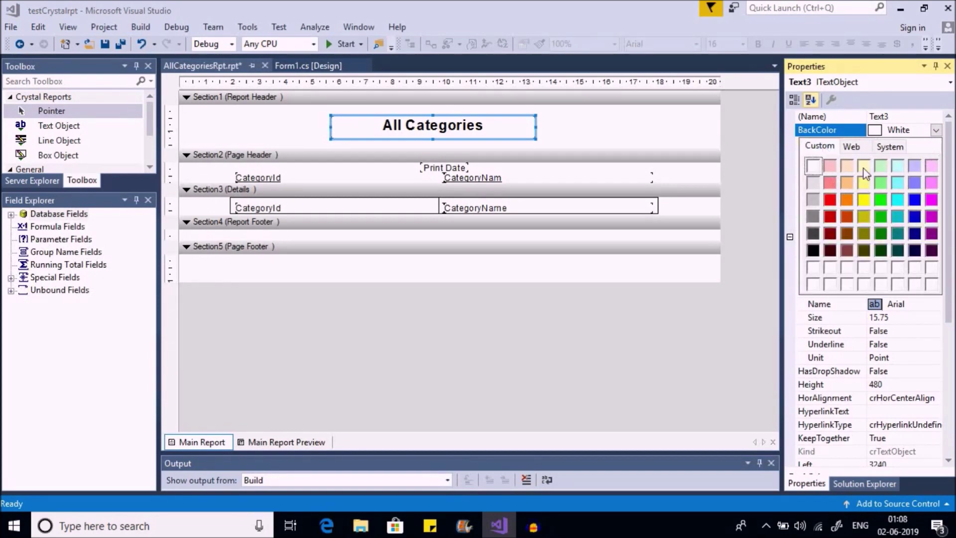
click(830, 234)
Step: Set the title's text colour to pale yellow and underline its font
click(789, 238)
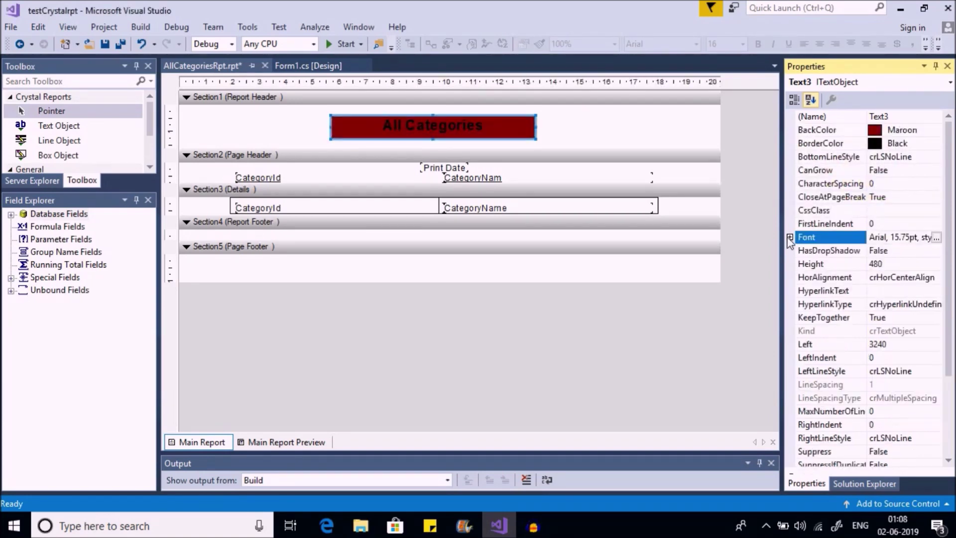
scroll(951, 215, down, 2)
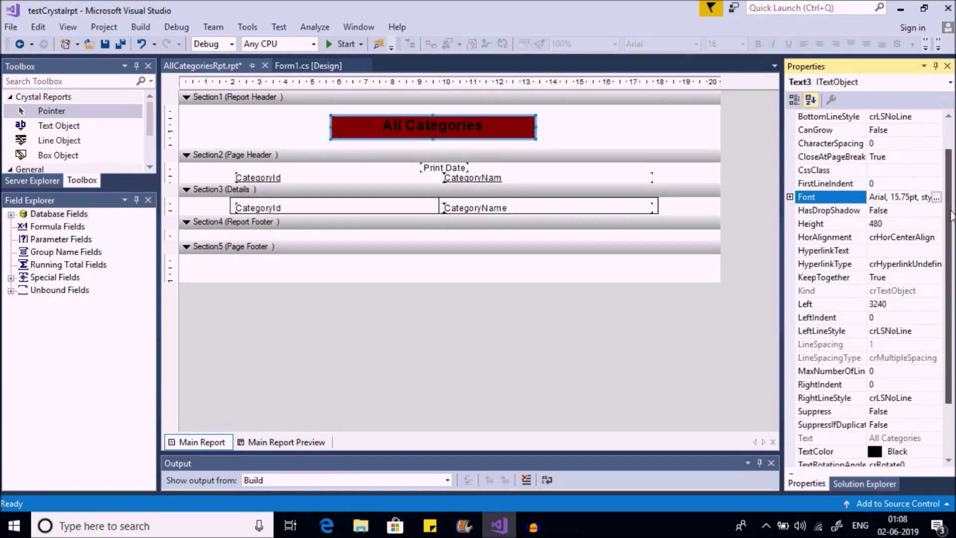
scroll(951, 215, down, 1)
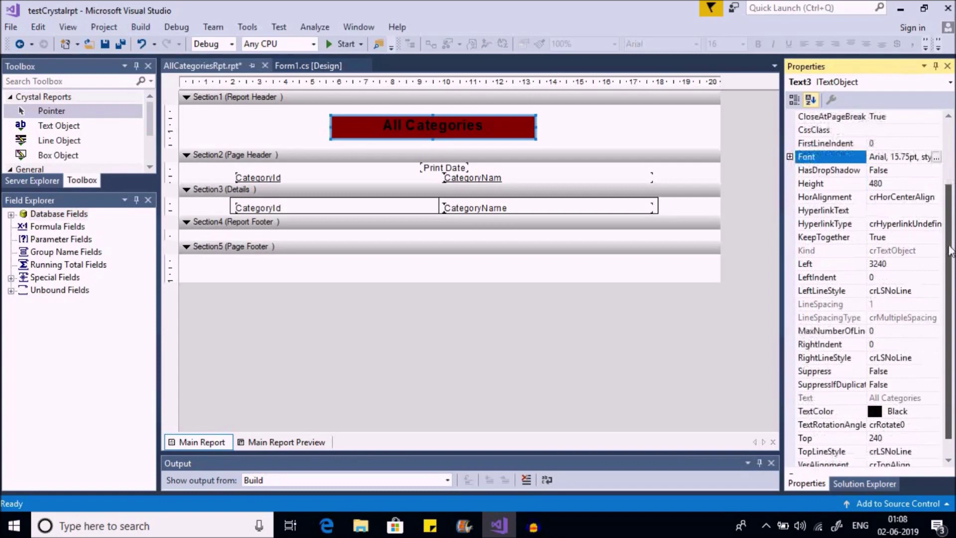
click(937, 412)
click(936, 411)
click(819, 259)
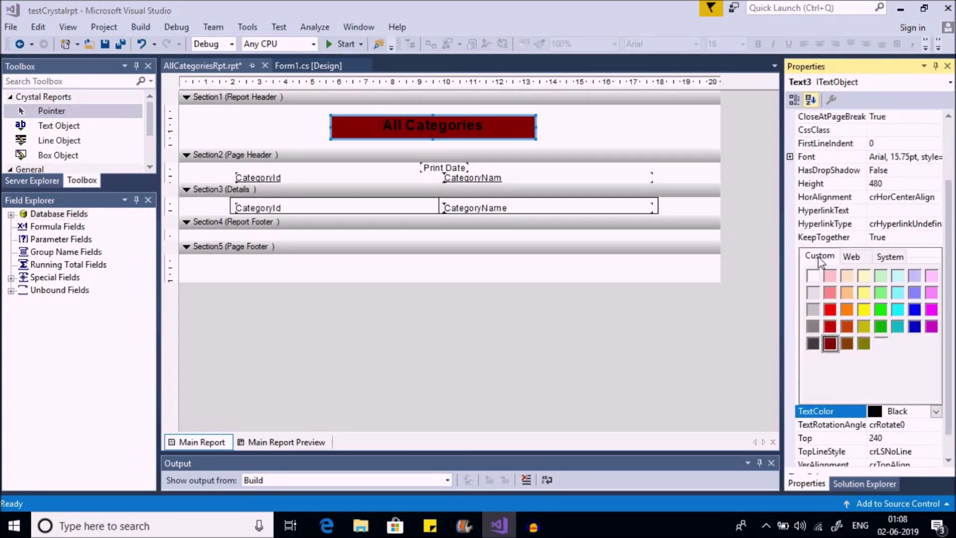
click(863, 275)
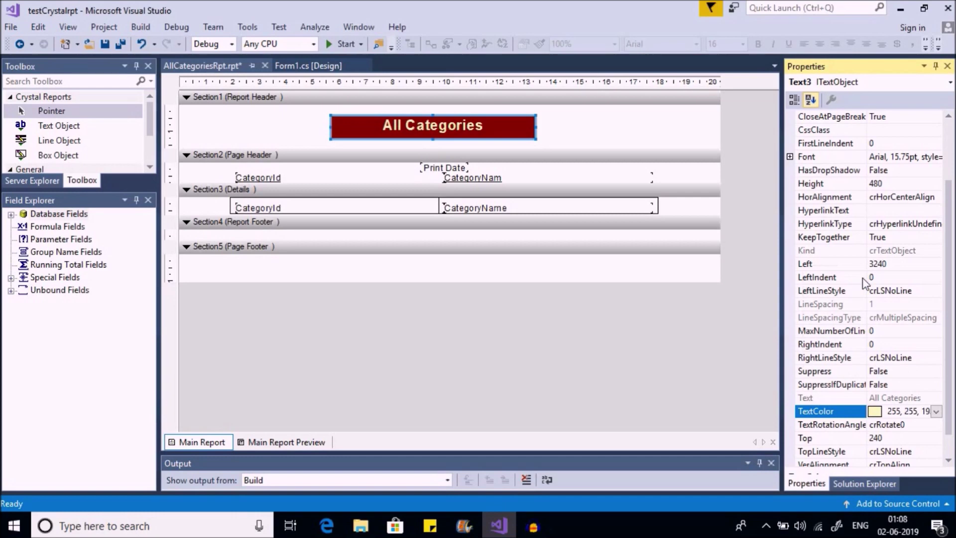
click(789, 156)
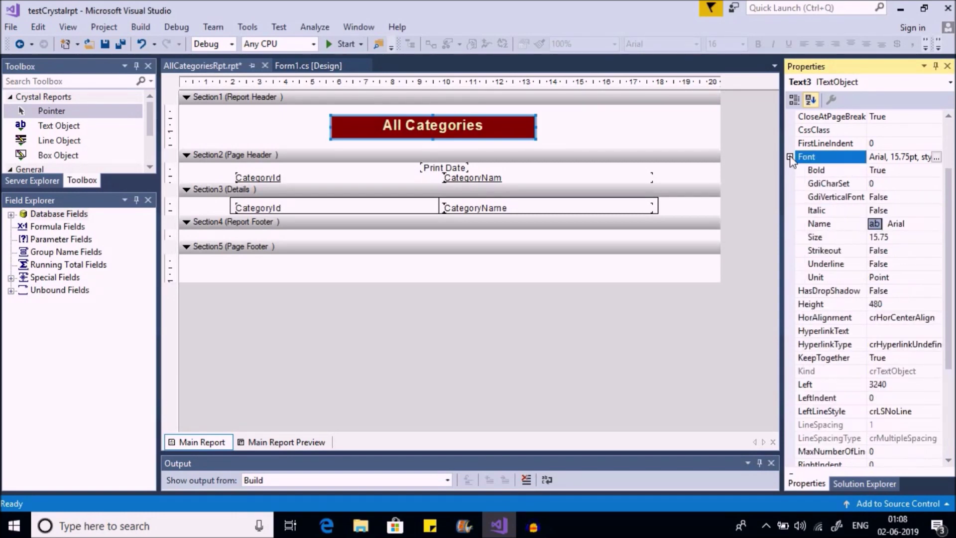
double_click(822, 268)
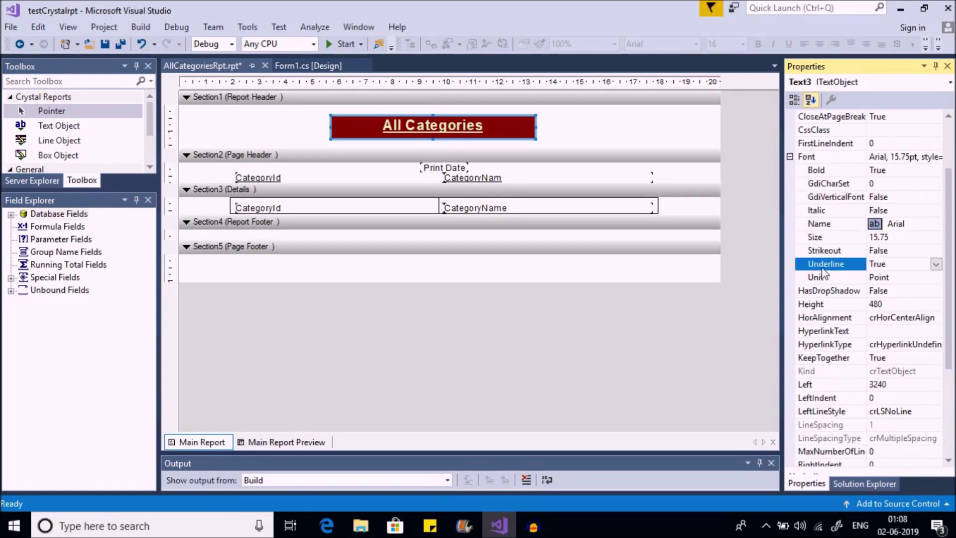
Step: Move the Print Date field right so it lines up above the CategoryName heading, and save all files
click(647, 136)
drag(462, 170, 486, 169)
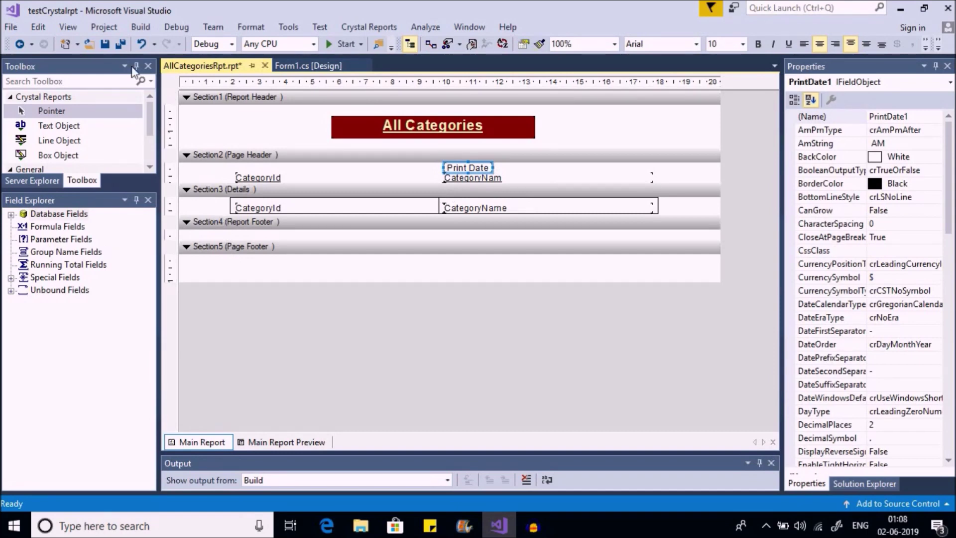
click(119, 46)
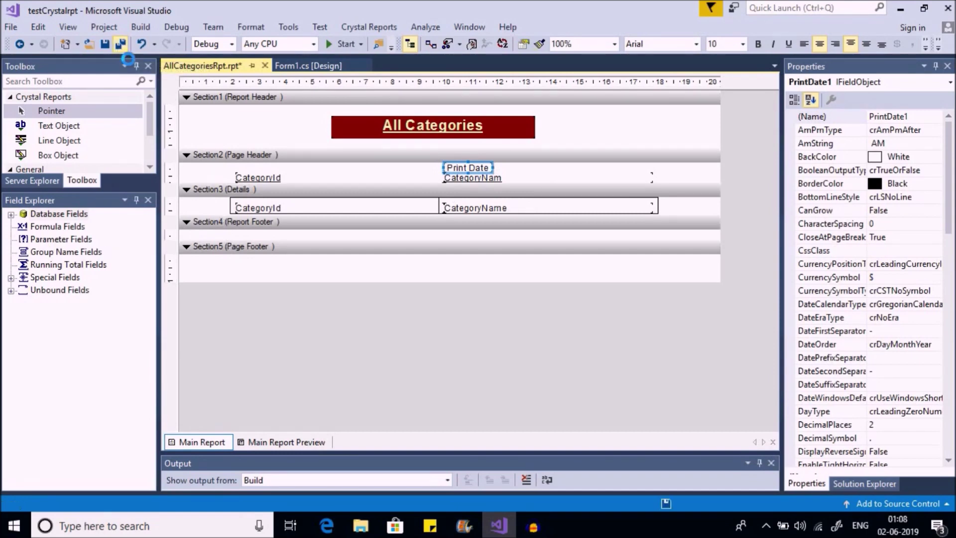
Step: Add a CrystalReportViewer to Form1 and set its ReportSource to testCrystalrpt.AllCategoriesRpt
click(305, 66)
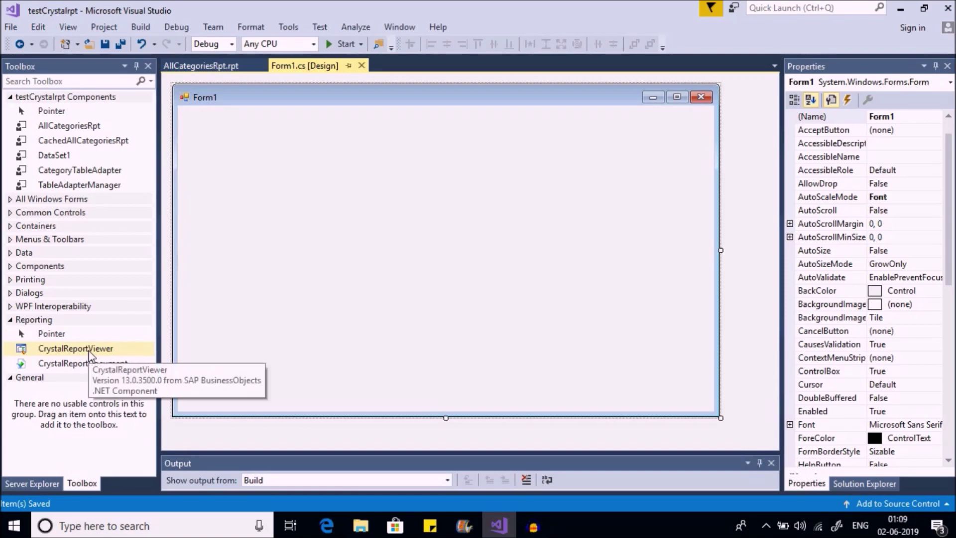
drag(89, 352, 237, 281)
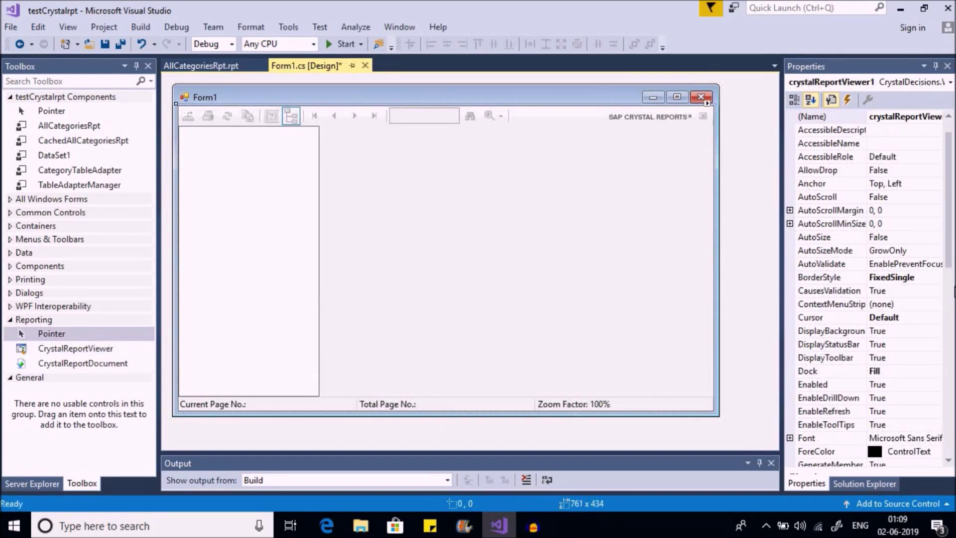
click(951, 271)
scroll(910, 384, down, 6)
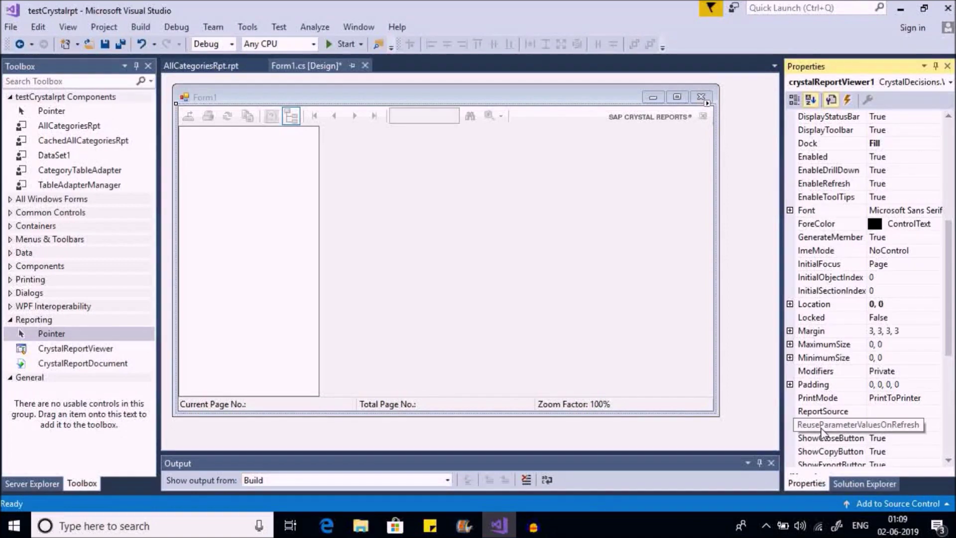
click(833, 415)
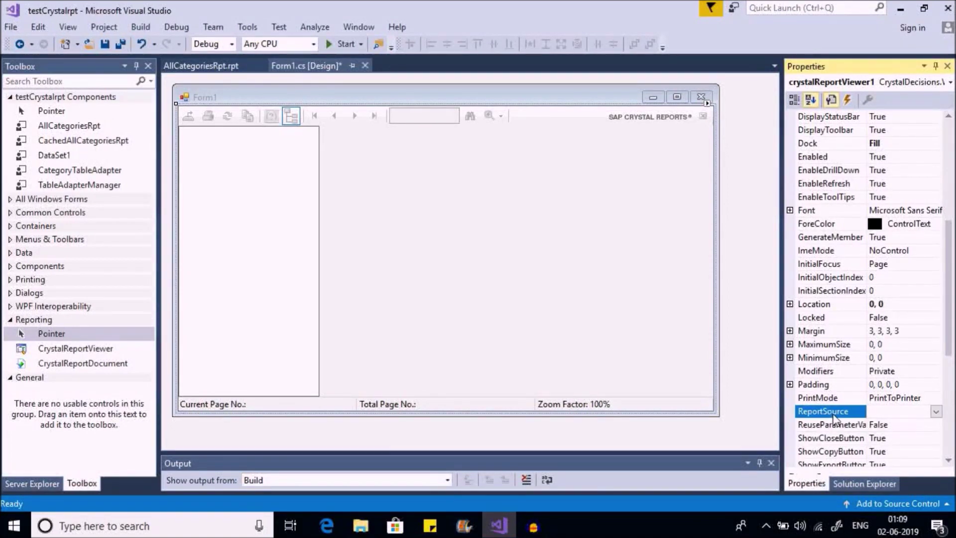
click(936, 412)
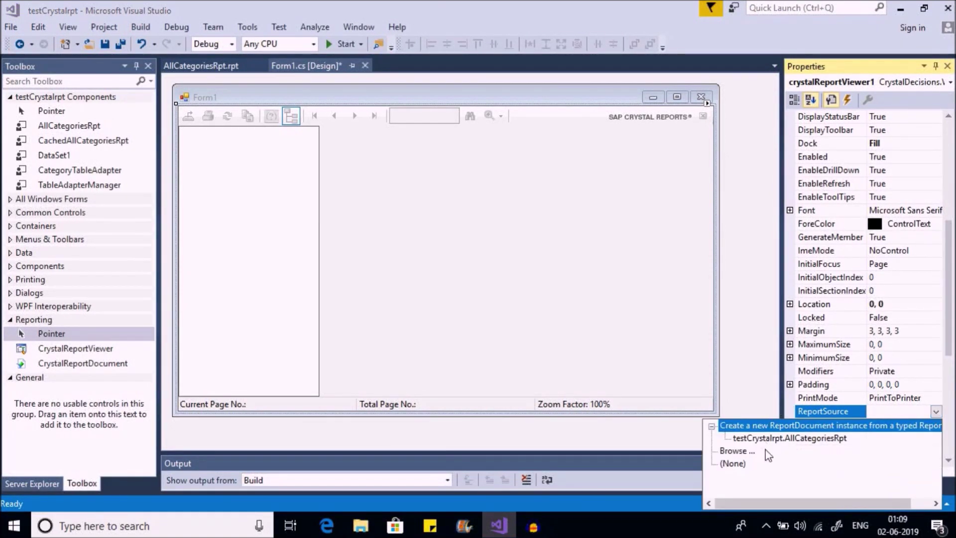
click(820, 442)
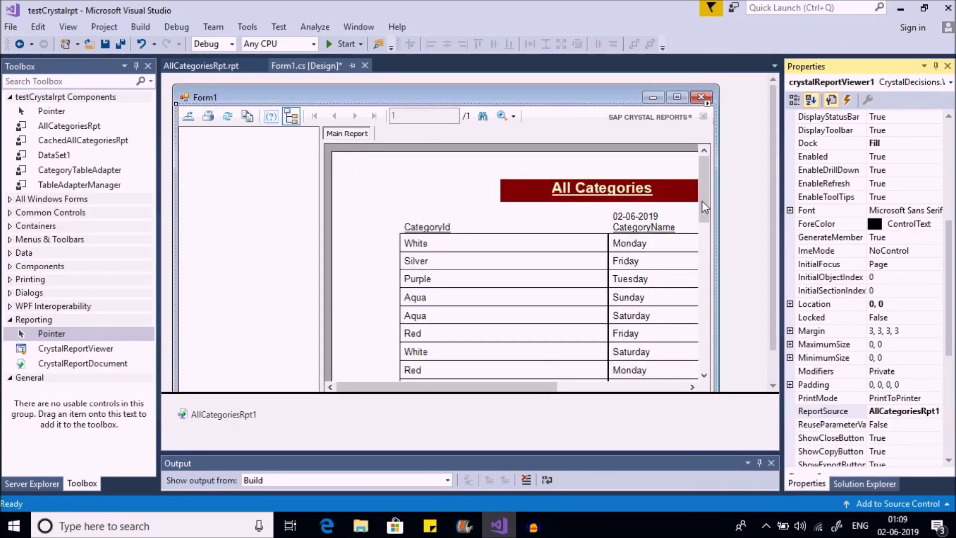
Step: Save all files, run the project, and maximize the running Form1 window to view the category report
click(120, 50)
key(F5)
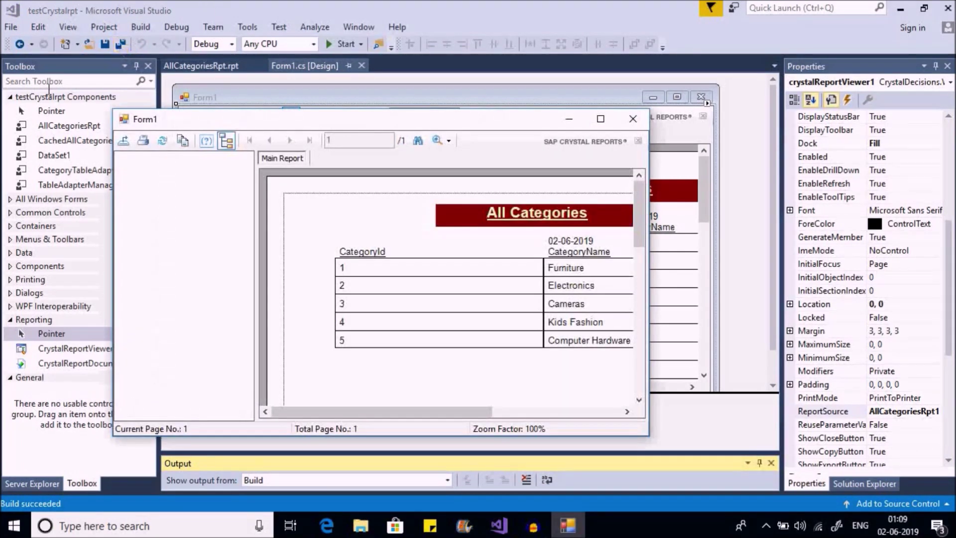
double_click(457, 124)
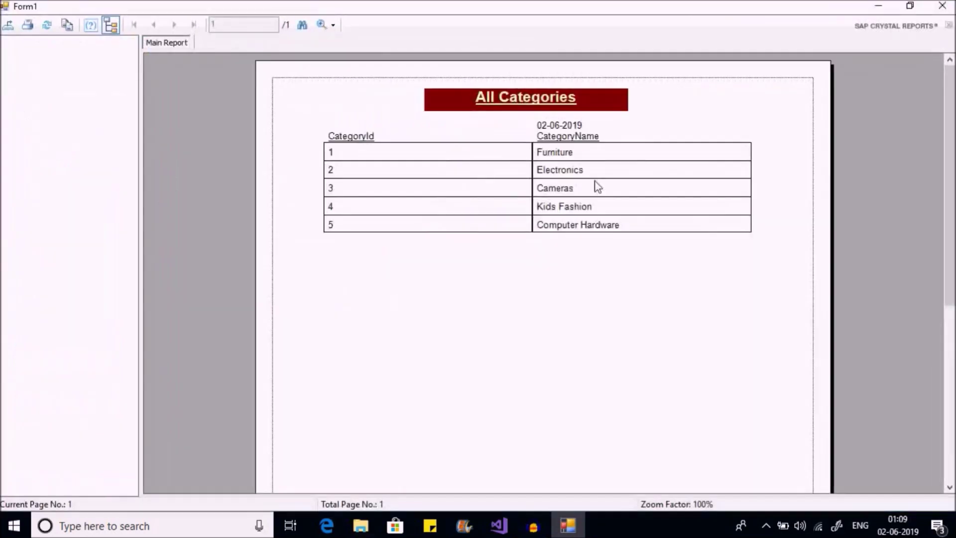